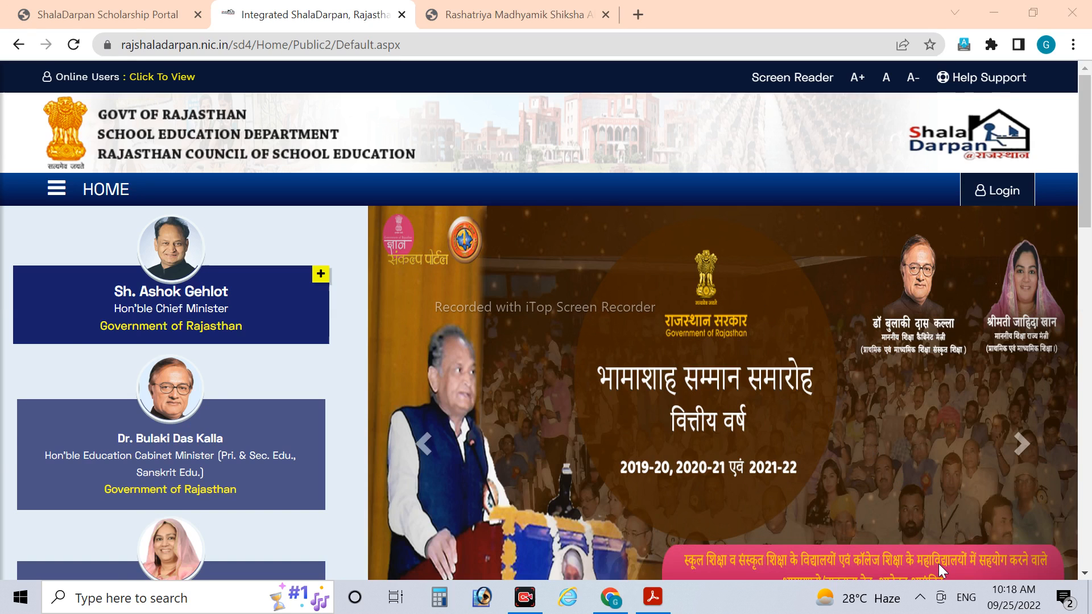
# - Switch to Acrobat Reader and read the Education Directorate's 2022-23 pre-matric scholarship letter on pages 1 and 2
pyautogui.hotkey('alt', 'Tab')
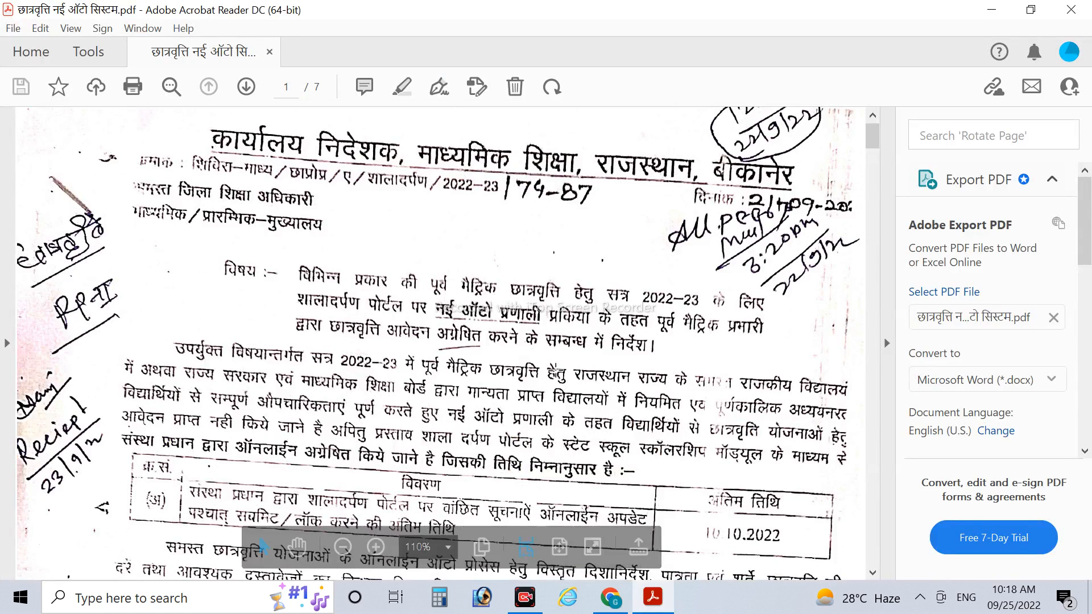
pyautogui.scroll(-3, 547, 369)
pyautogui.scroll(-8, 547, 369)
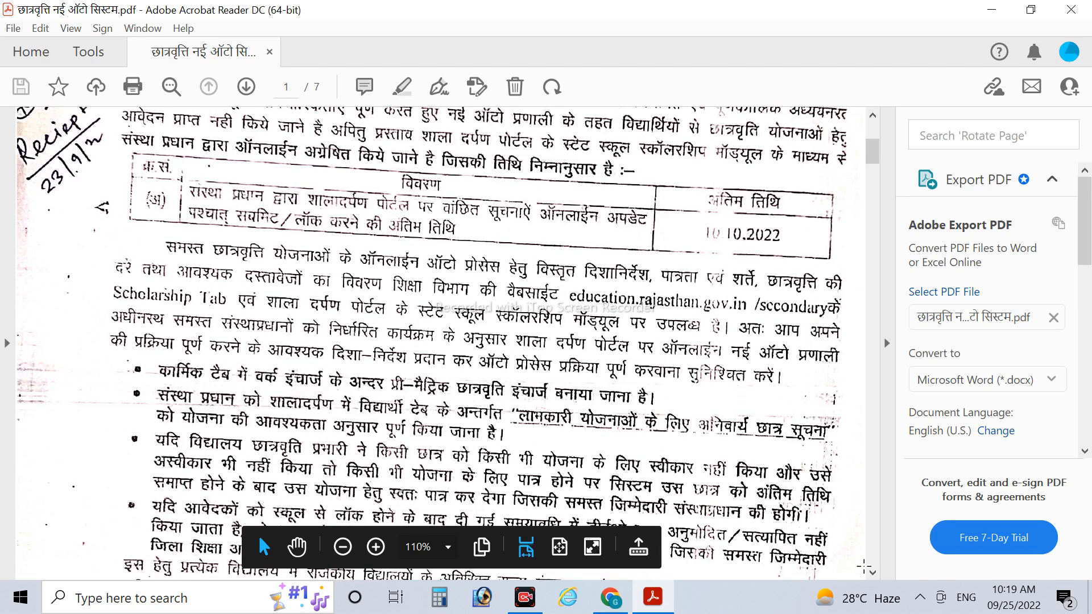
pyautogui.scroll(-5, 672, 457)
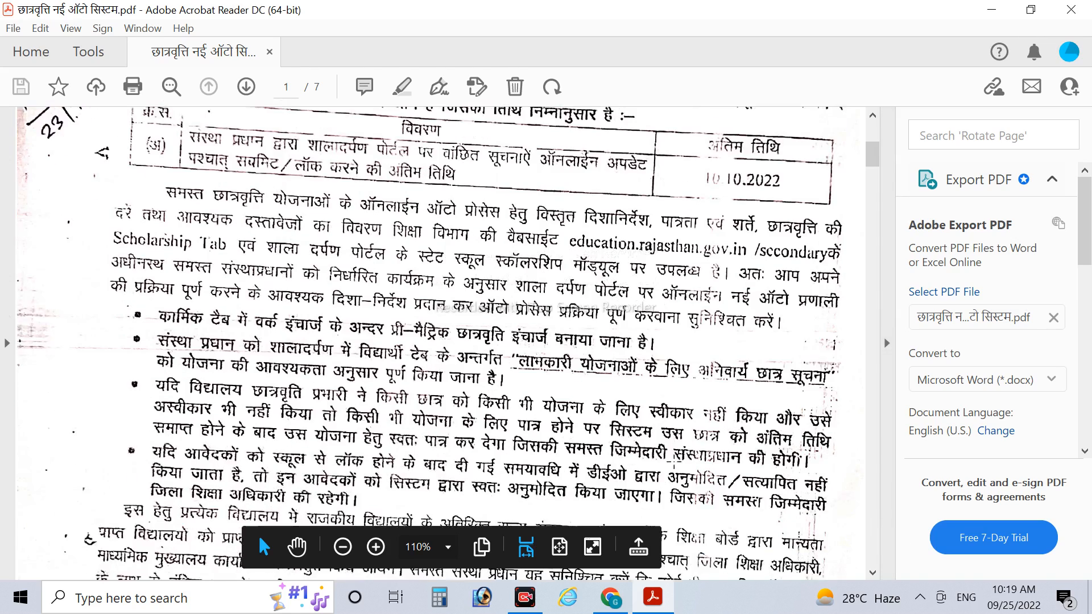
pyautogui.scroll(-10, 672, 458)
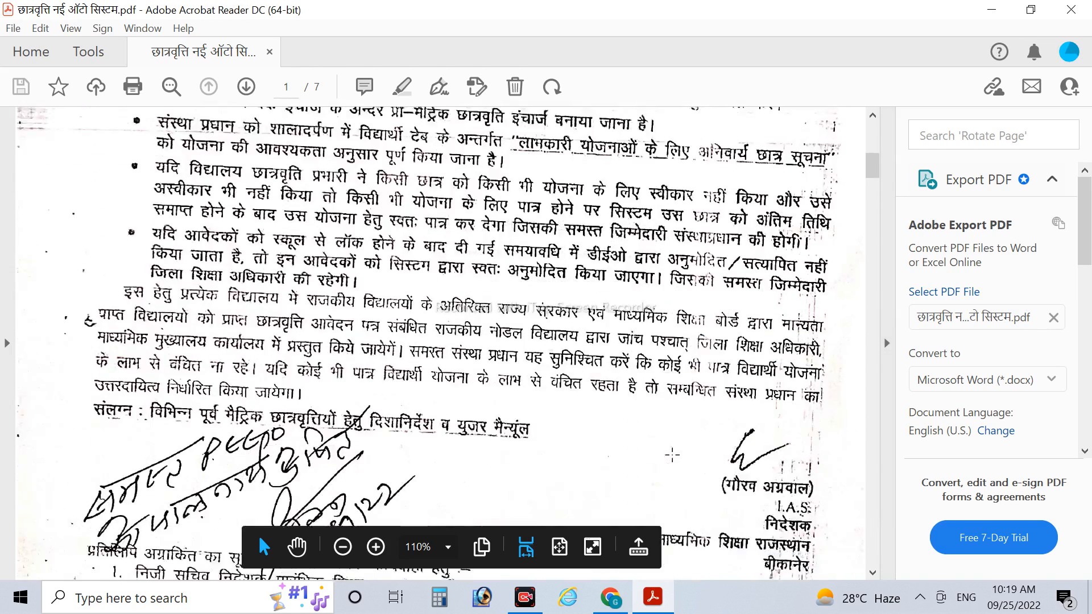
pyautogui.scroll(-9, 673, 458)
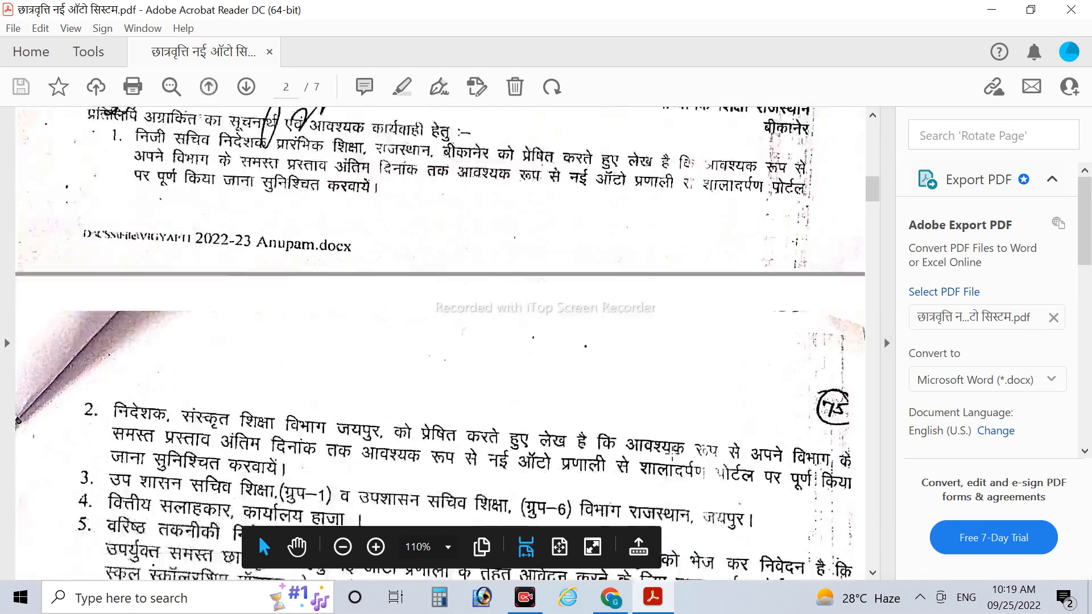
pyautogui.scroll(-4, 673, 453)
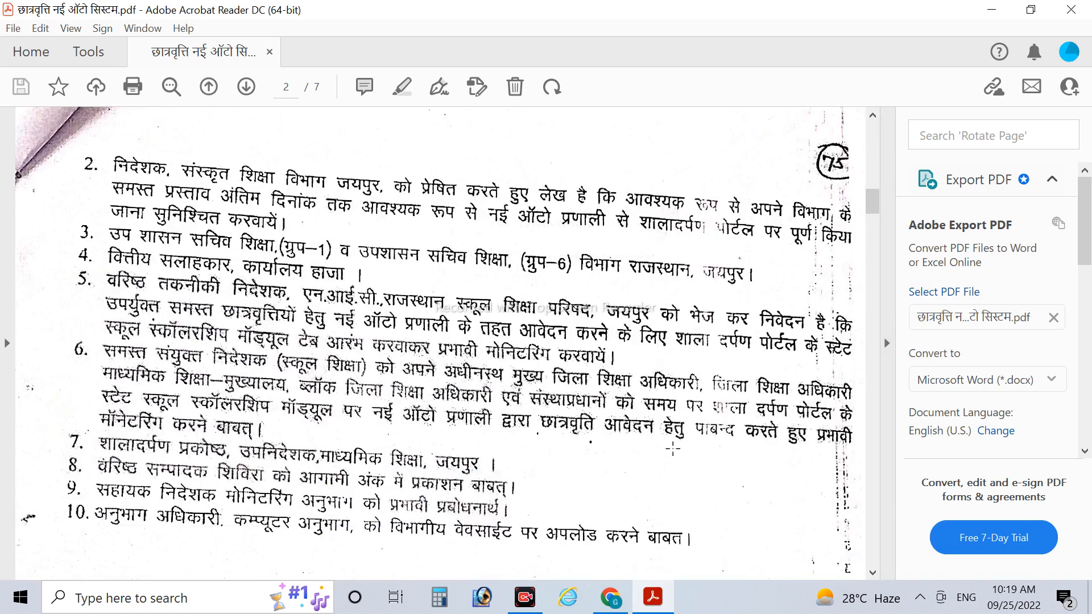
pyautogui.scroll(-12, 672, 442)
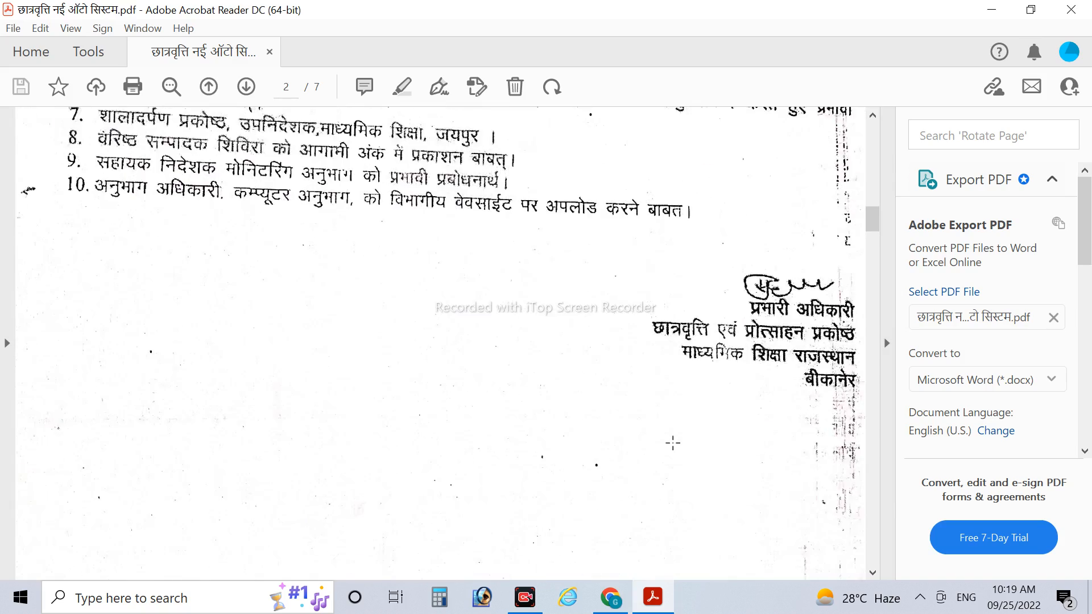
# - Review the guidelines on pages 3 and 4, covering the scholarship scheme list and the SC-ST class 6 to 8 eligibility conditions
pyautogui.scroll(-12, 672, 443)
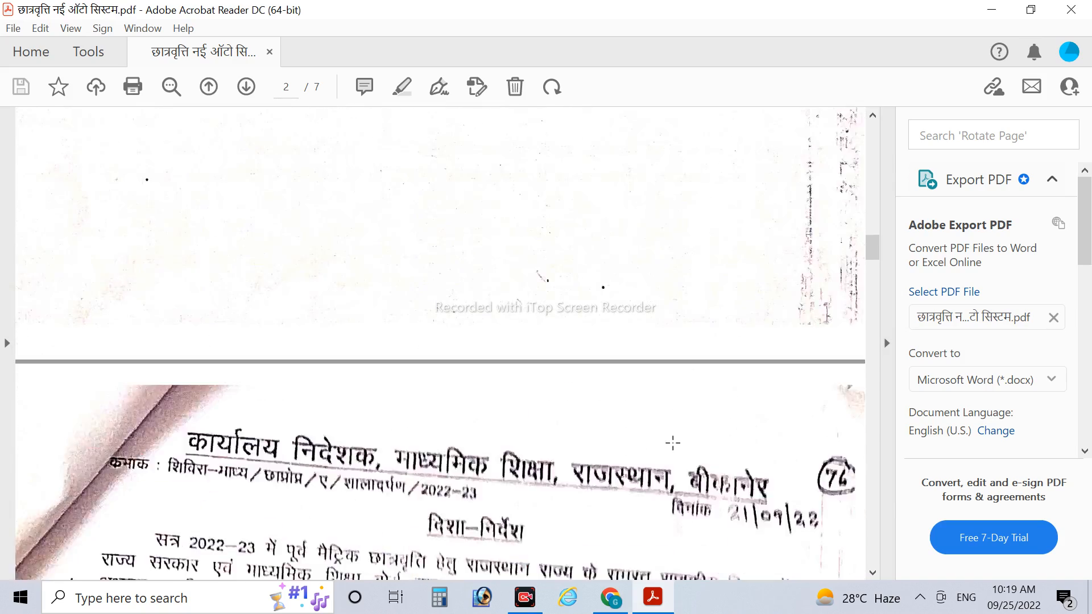
pyautogui.scroll(-18, 682, 360)
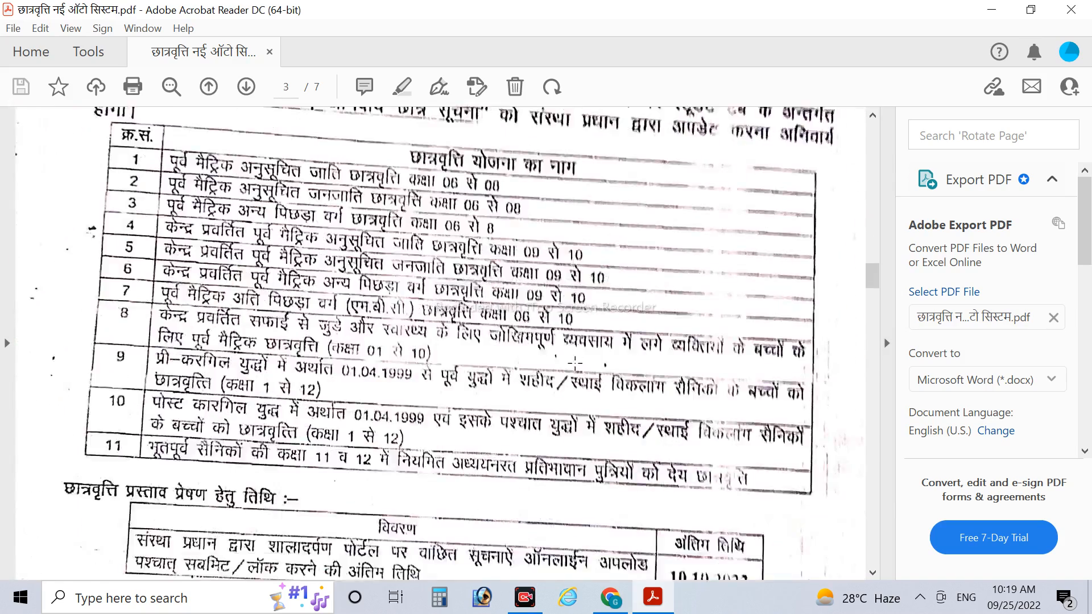
pyautogui.scroll(-15, 567, 384)
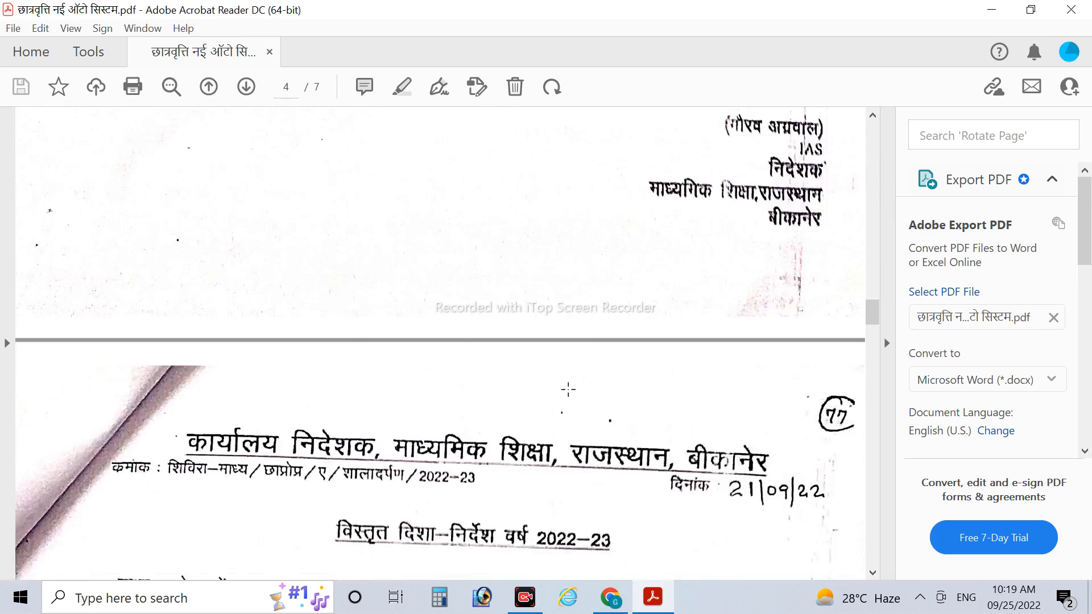
pyautogui.scroll(-2, 571, 394)
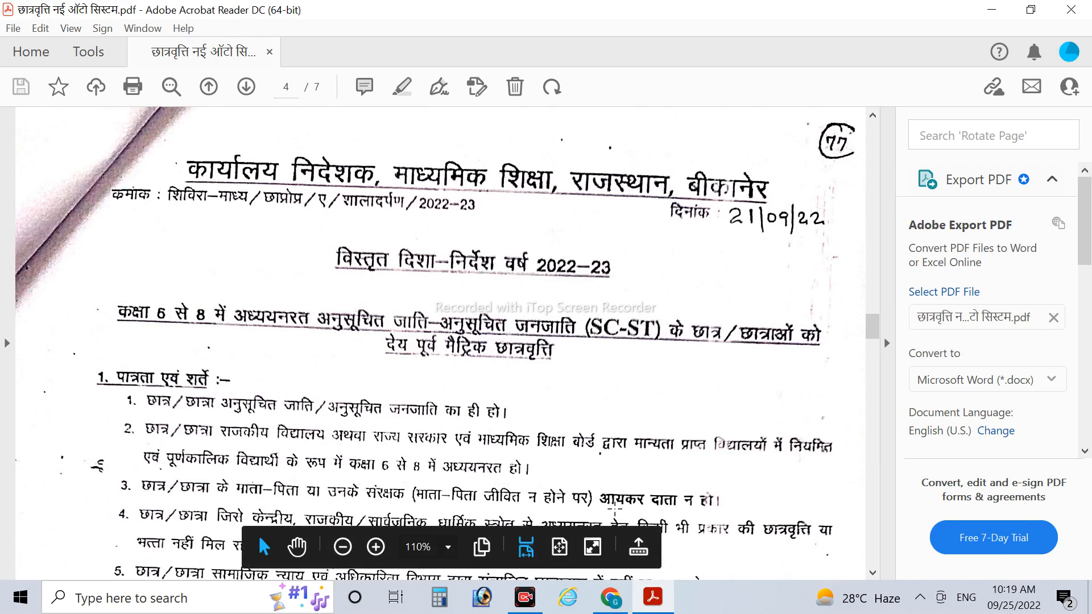
pyautogui.scroll(-3, 620, 495)
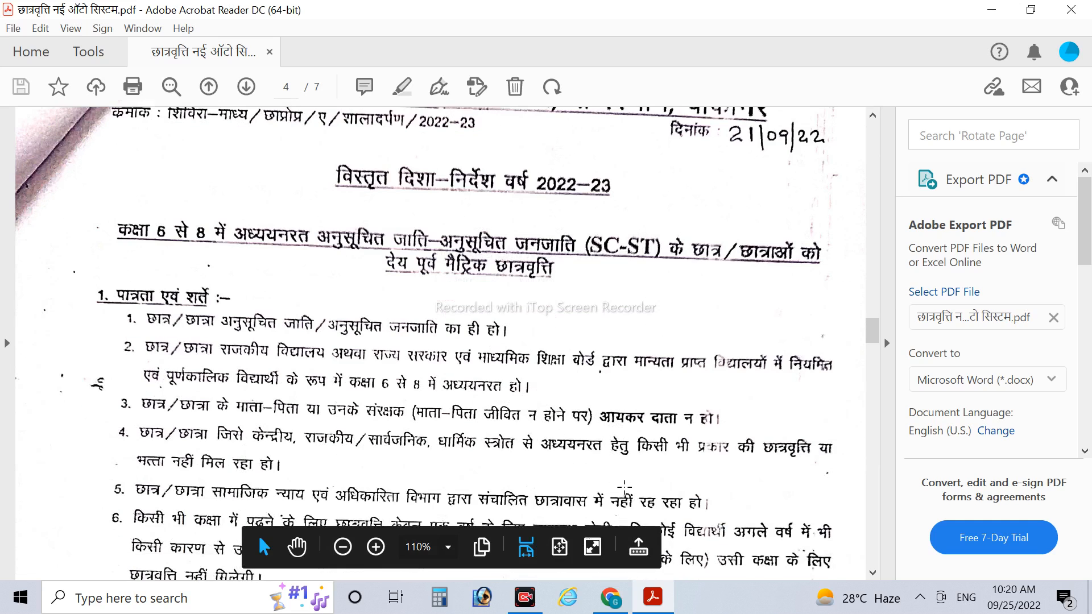
pyautogui.scroll(-2, 626, 478)
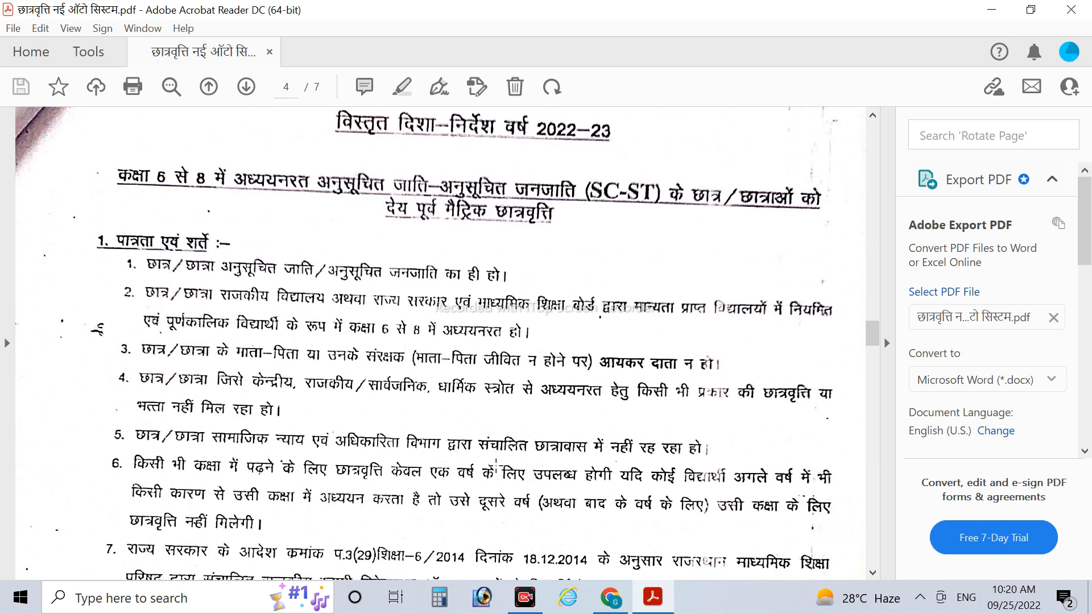
# - Switch to Chrome and open the Work Incharge Mapping page in the school's logged-in ShalaDarpan session
pyautogui.click(610, 597)
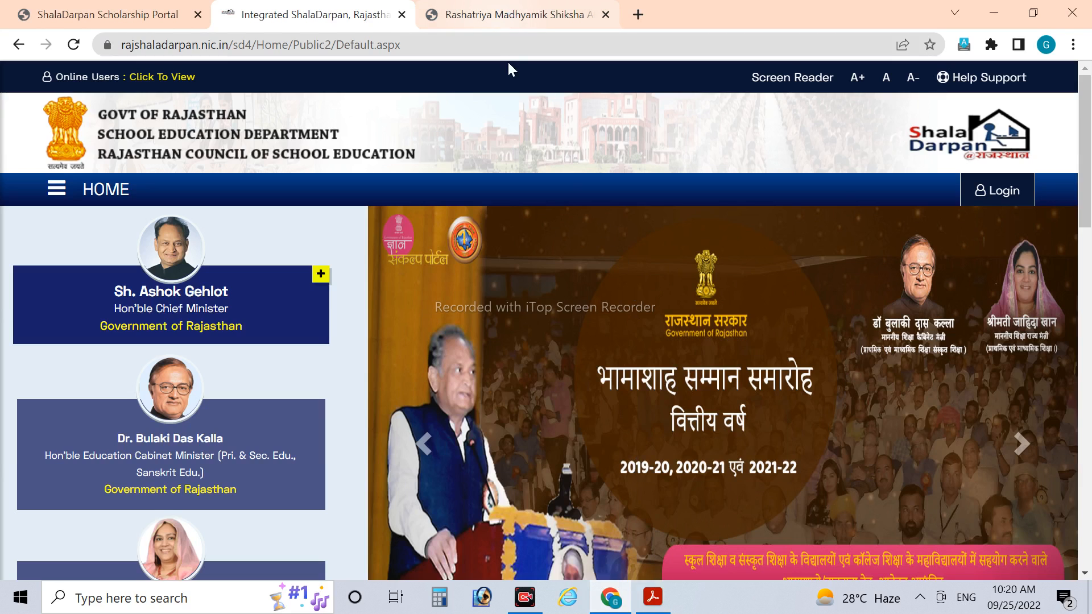
pyautogui.click(560, 14)
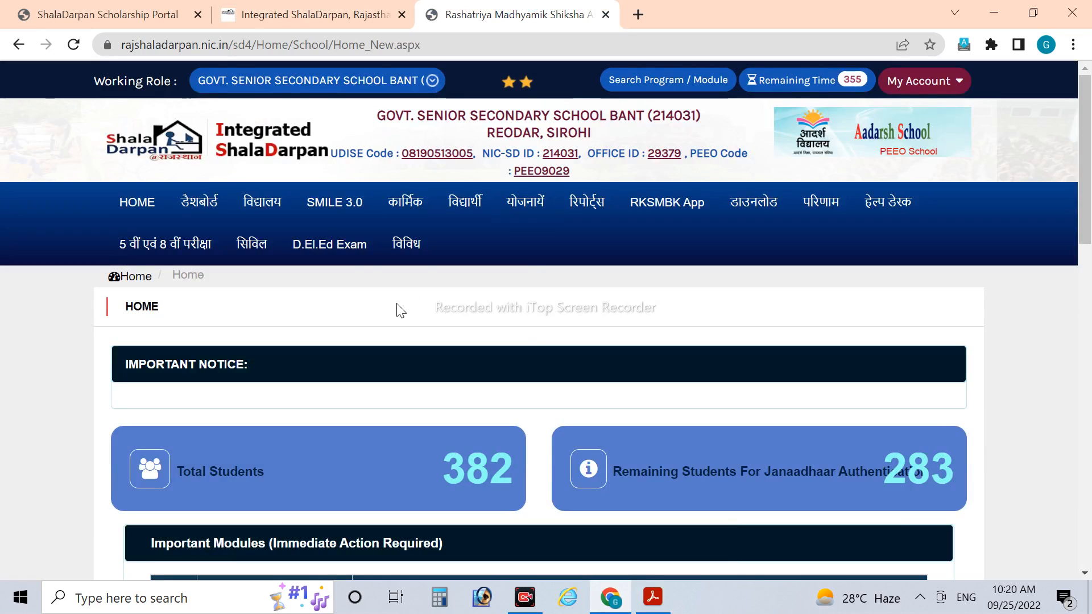
pyautogui.click(412, 203)
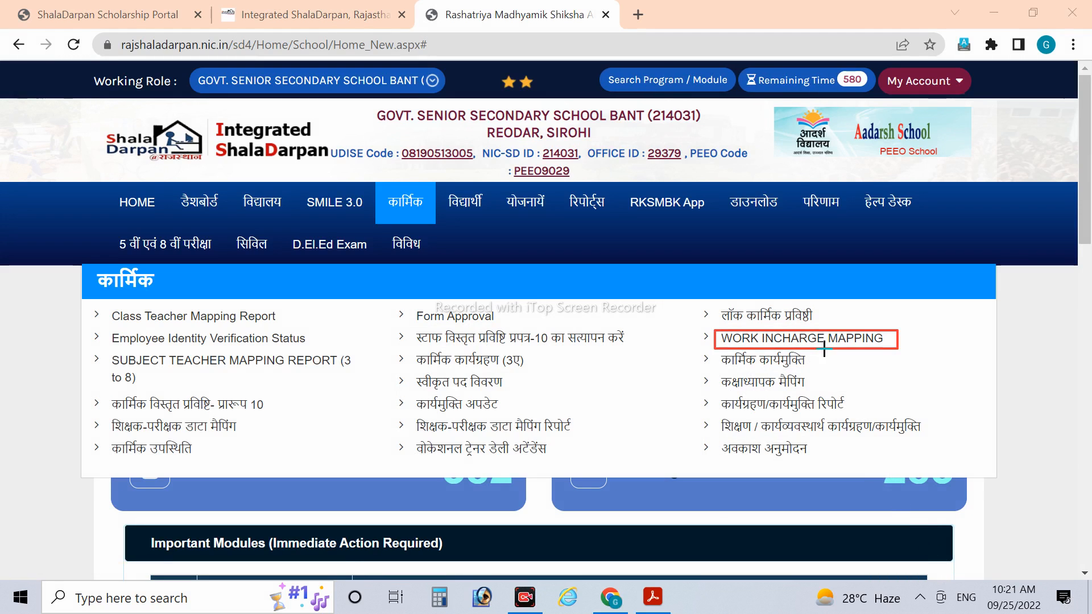
pyautogui.click(824, 340)
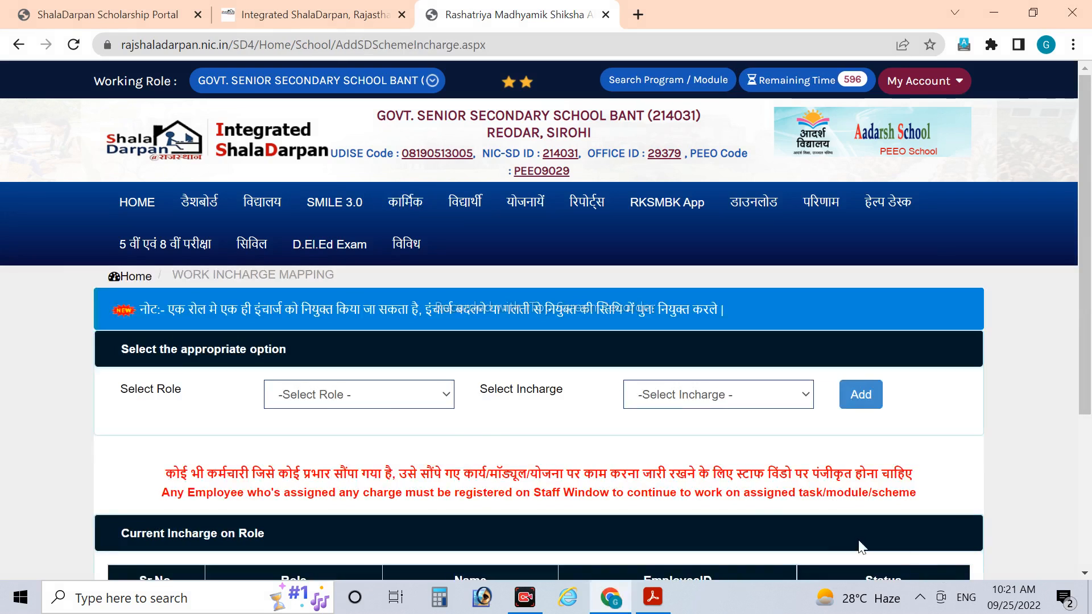
# - Select the Pre Matric Incharge role for the incharge mapping and open the choice of incharge
pyautogui.click(338, 393)
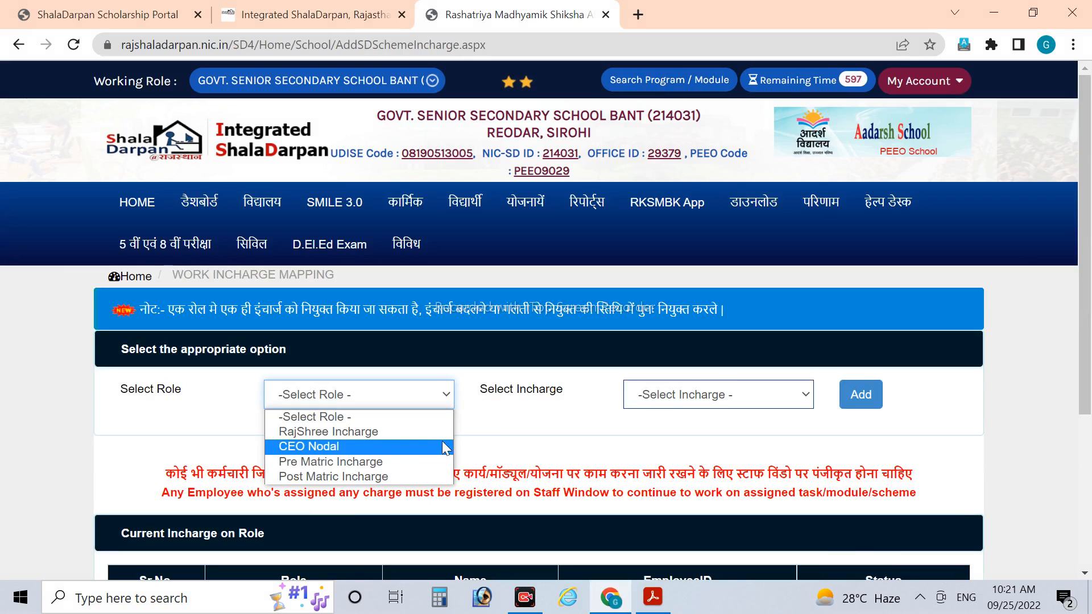
pyautogui.click(389, 463)
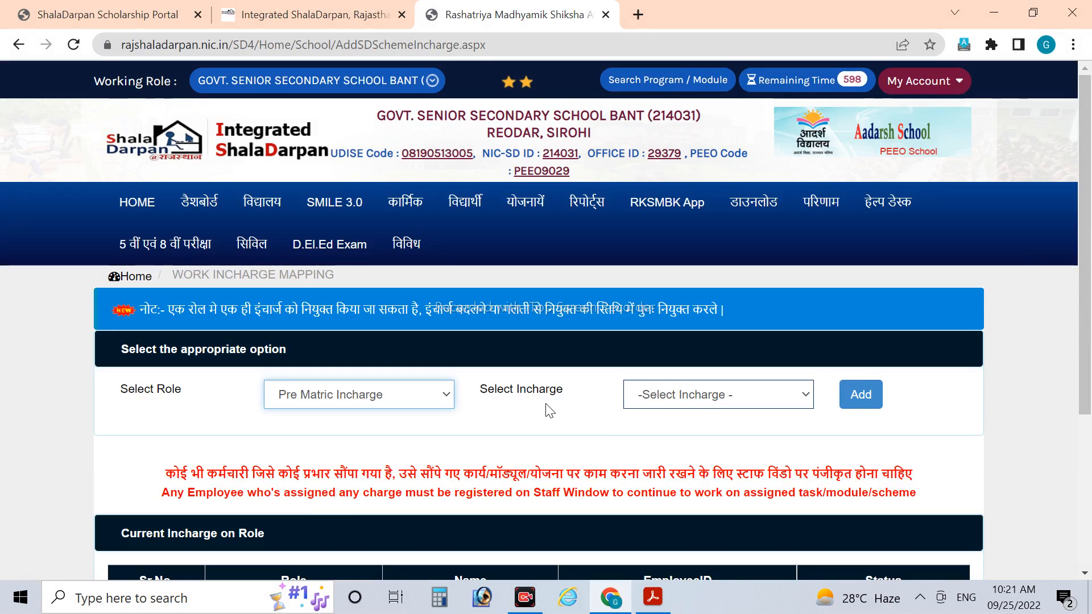
pyautogui.click(714, 395)
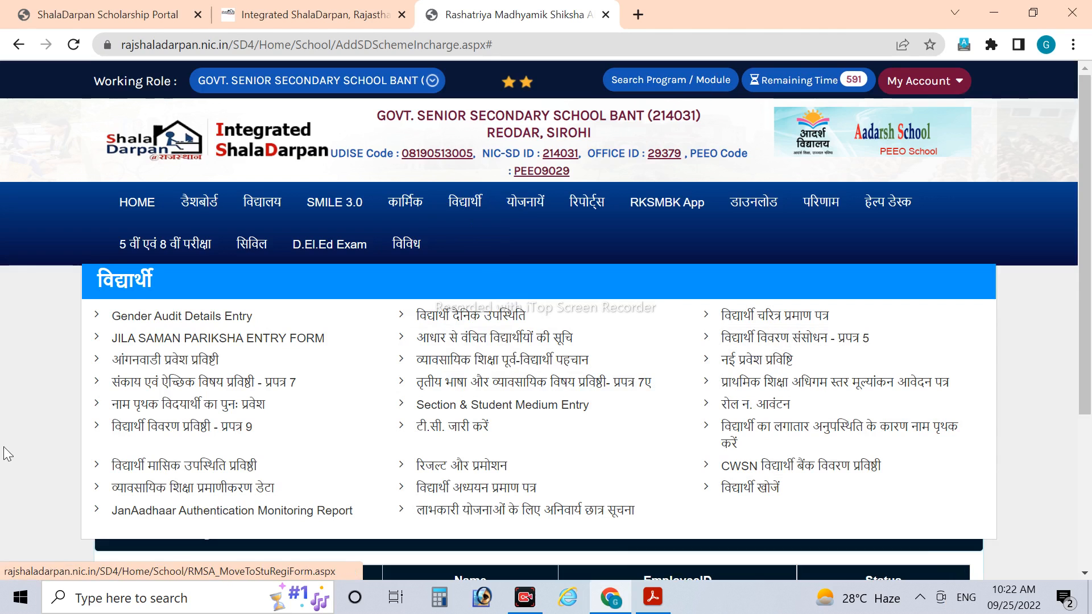
# - Open the student detail entry page (प्रपत्र 9) and list the students of session 2022-23, class 7, section A
pyautogui.click(229, 437)
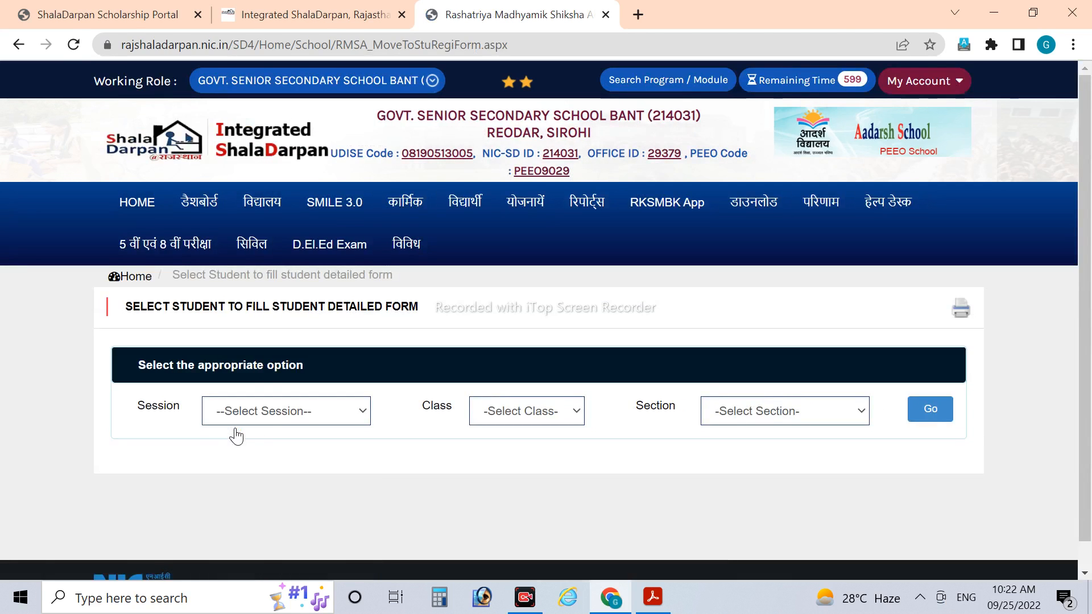
pyautogui.click(293, 411)
pyautogui.click(272, 521)
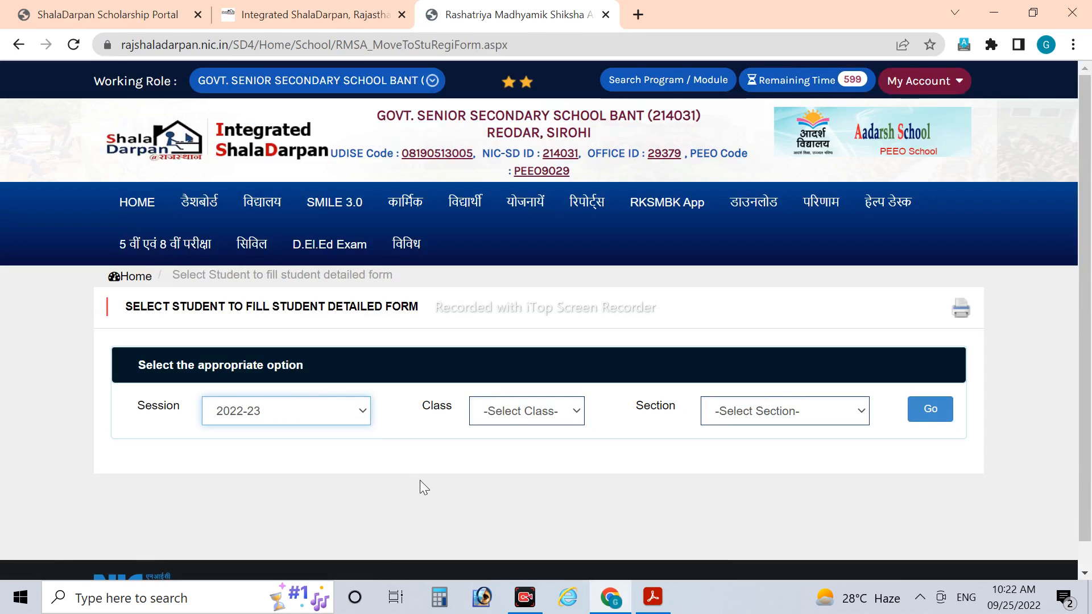
pyautogui.click(508, 417)
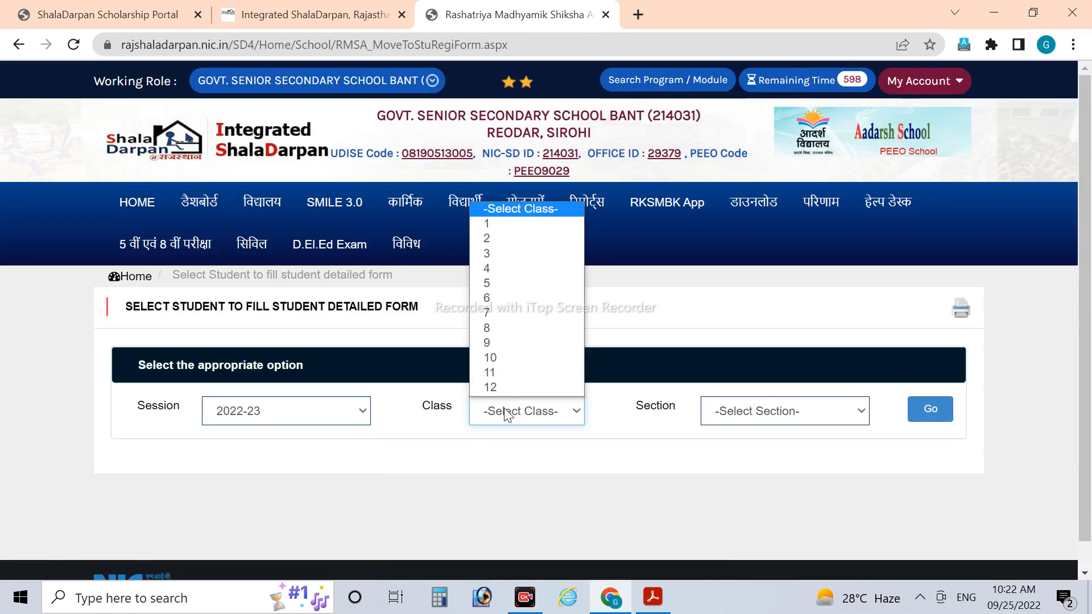
pyautogui.click(530, 314)
pyautogui.click(722, 414)
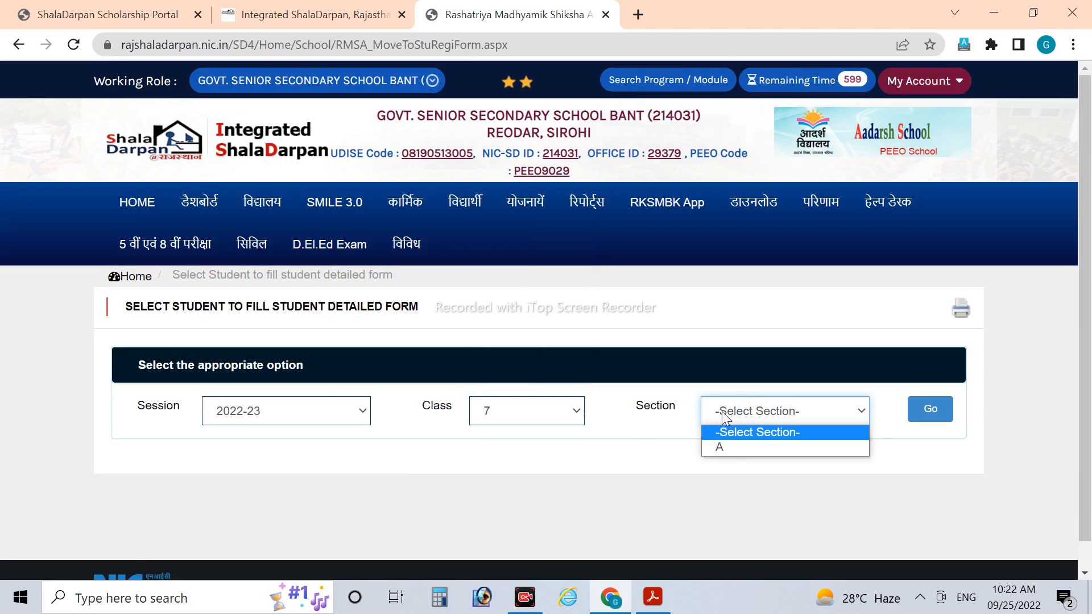
pyautogui.click(729, 448)
pyautogui.click(933, 412)
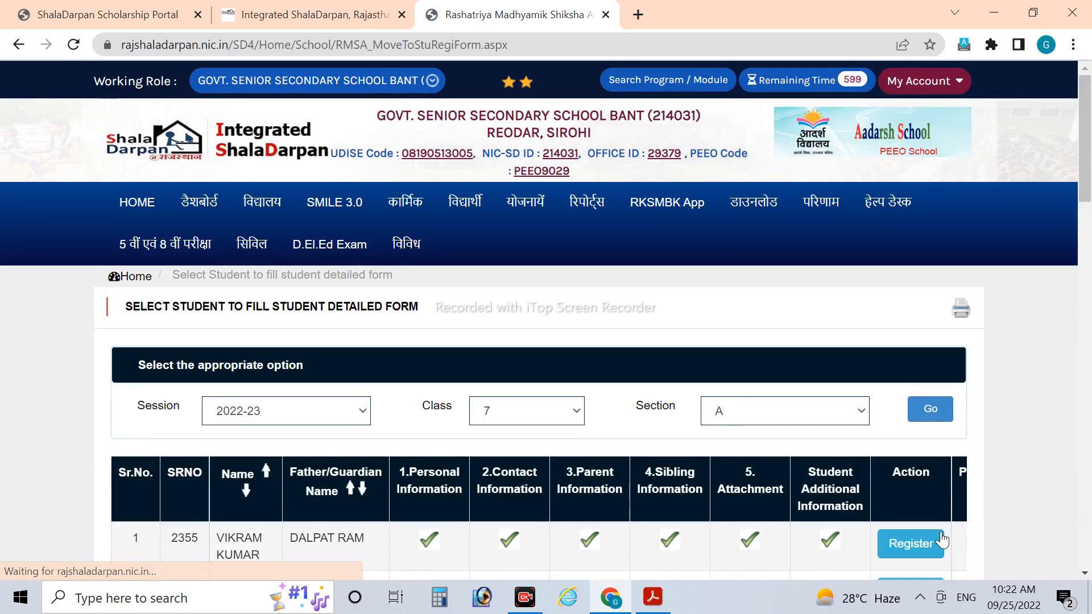
# - Open the detail form of the second student in the class 7 list for registration
pyautogui.scroll(-2, 350, 488)
pyautogui.scroll(-3, 415, 494)
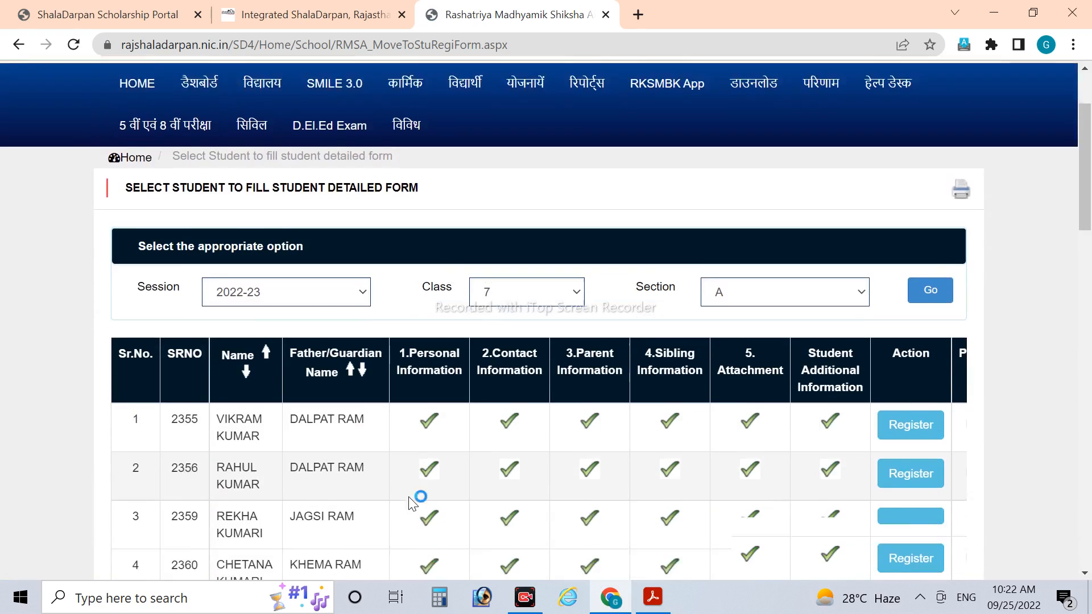
pyautogui.click(420, 488)
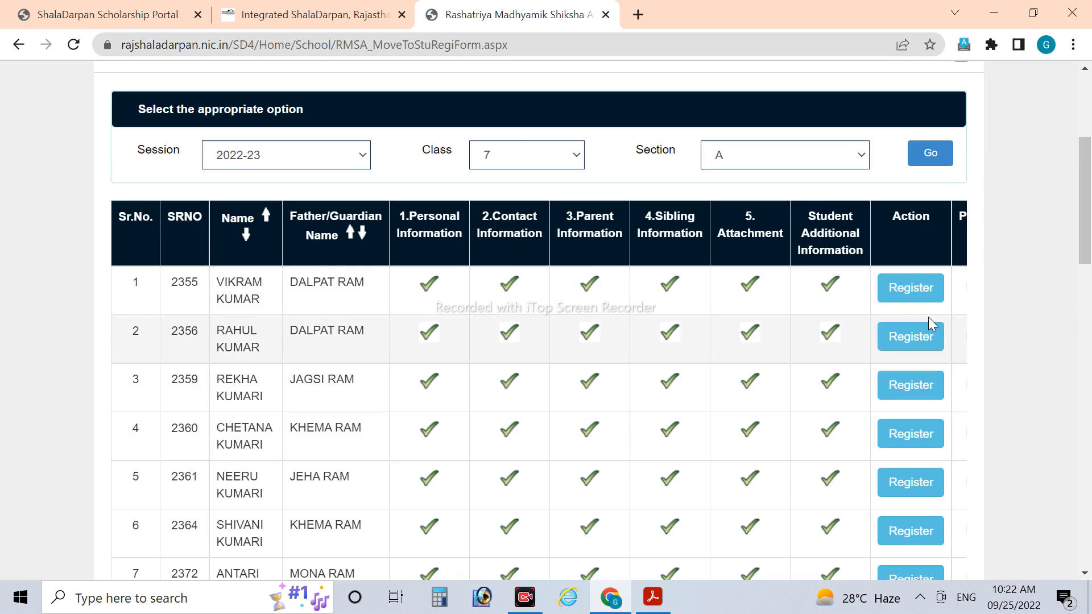
pyautogui.click(921, 336)
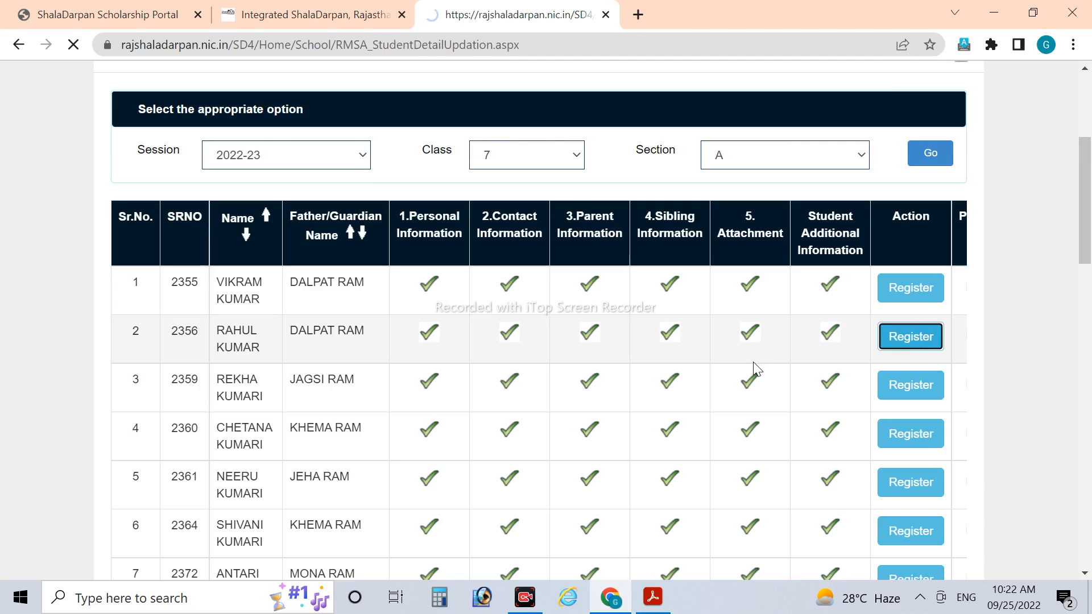
# - Open the JanAadhaar/Aadhaar authentication details from the student's personal information, review them and close the dialog
pyautogui.scroll(-15, 659, 398)
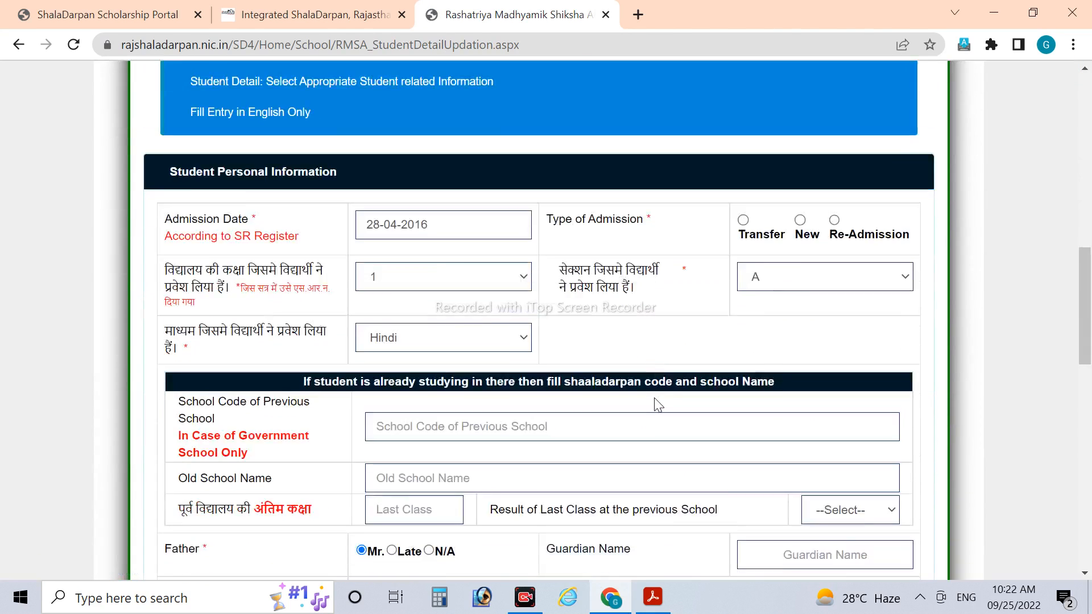
pyautogui.scroll(-6, 658, 404)
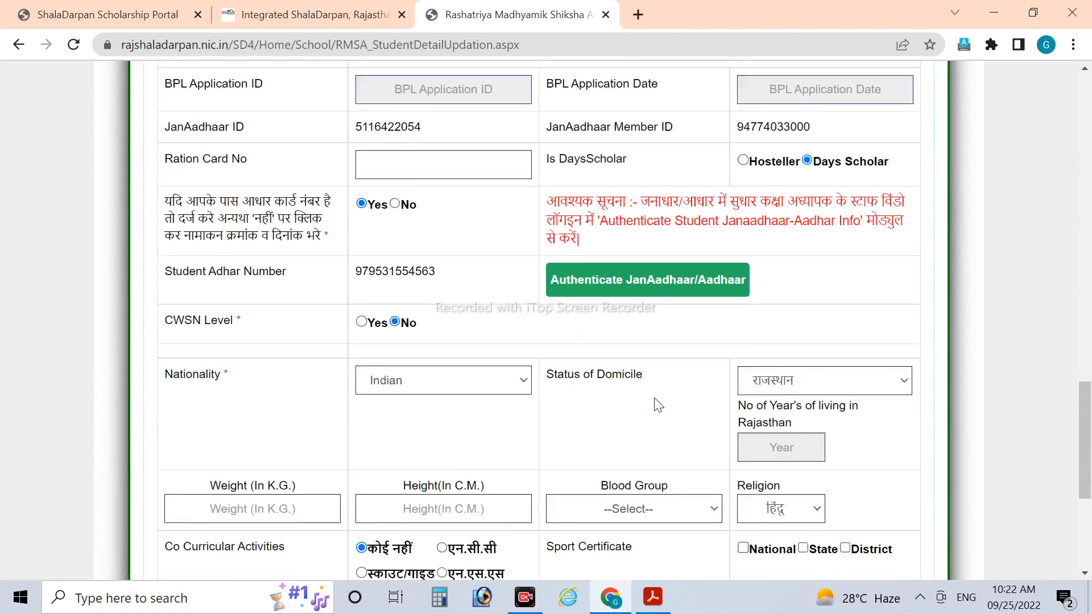
pyautogui.click(623, 279)
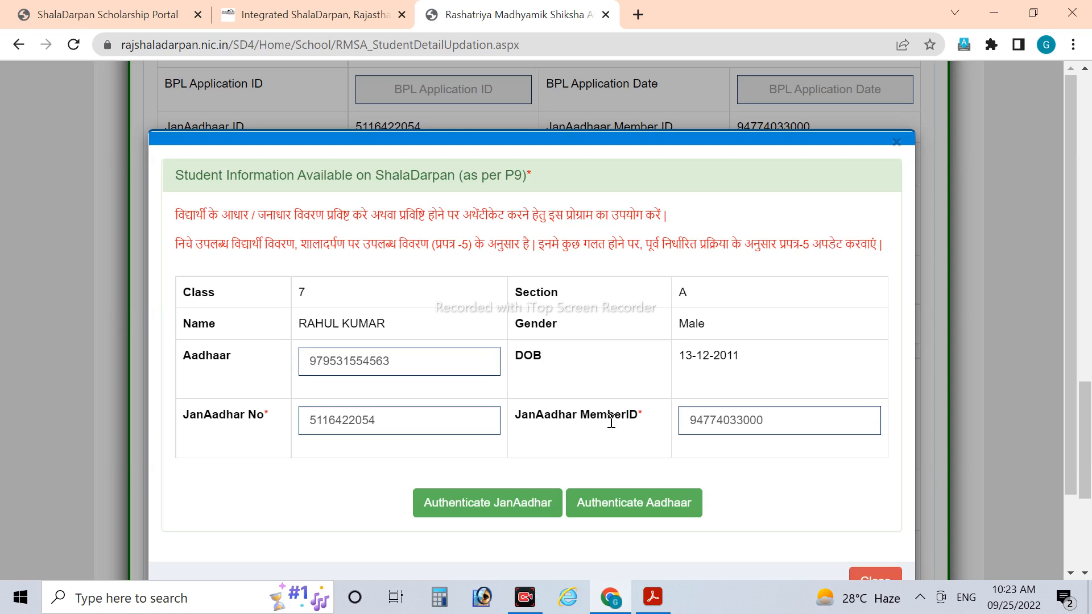
pyautogui.scroll(-2, 611, 422)
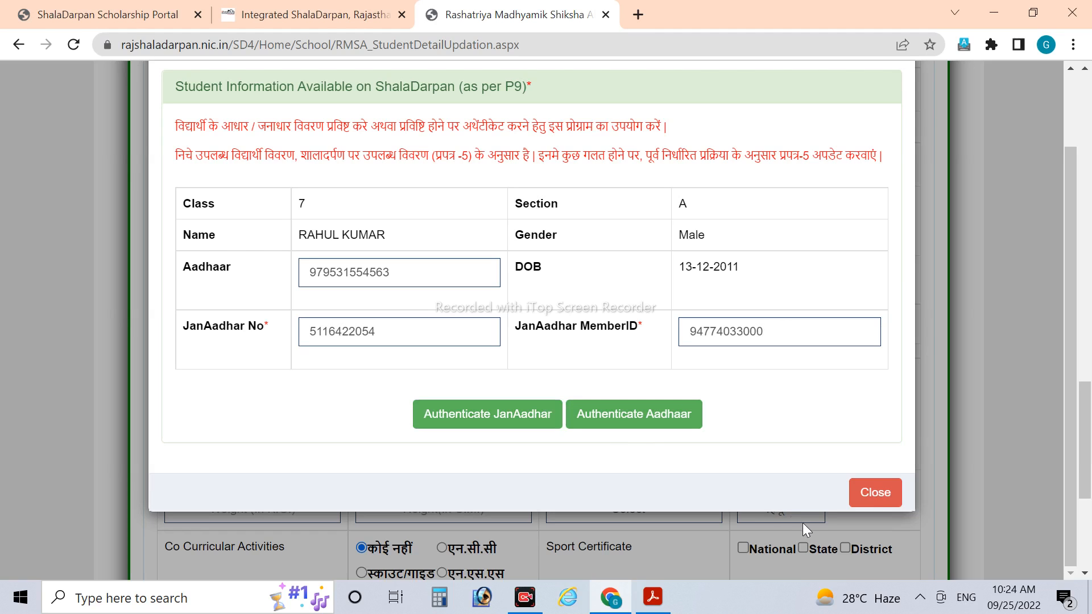
pyautogui.click(882, 503)
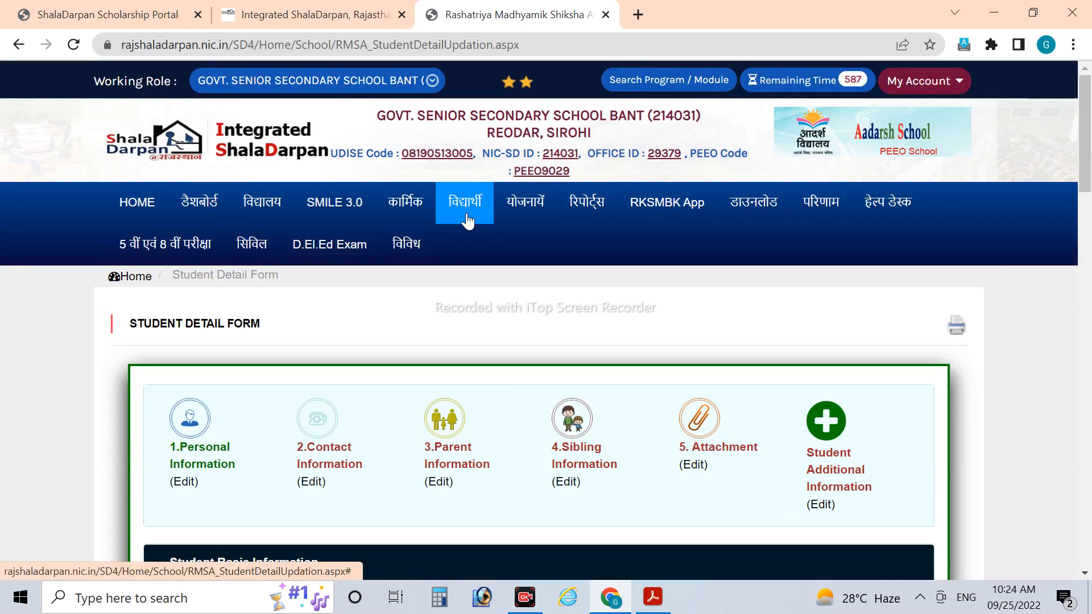
# - Open the student page for mandatory information for beneficiary schemes (लाभकारी योजनाओं के लिए अनिवार्य छात्र सूचना)
pyautogui.moveTo(466, 219)
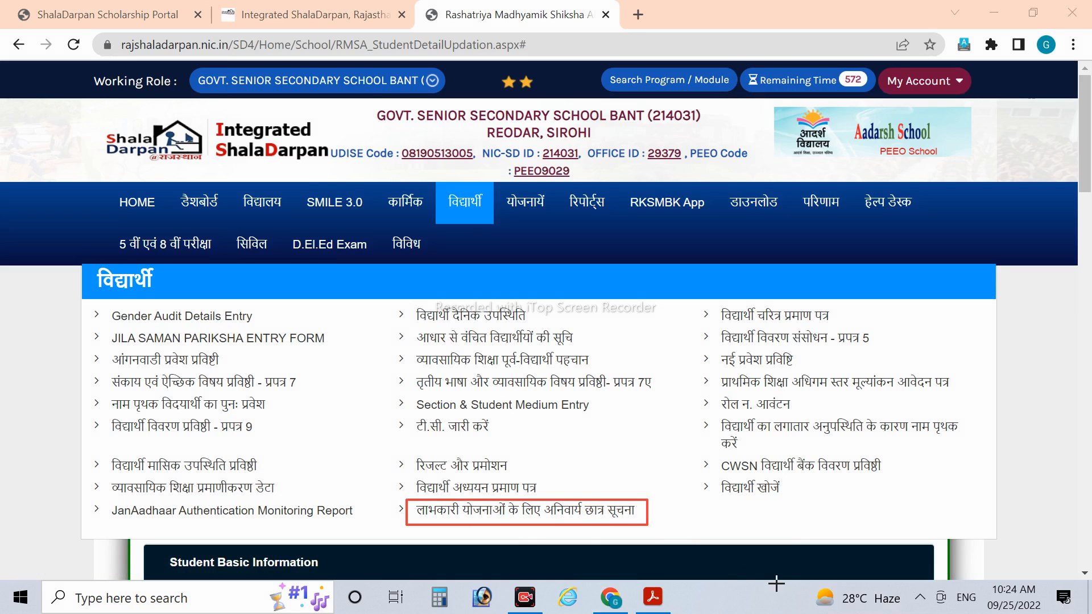
pyautogui.click(599, 508)
pyautogui.scroll(-1, 407, 427)
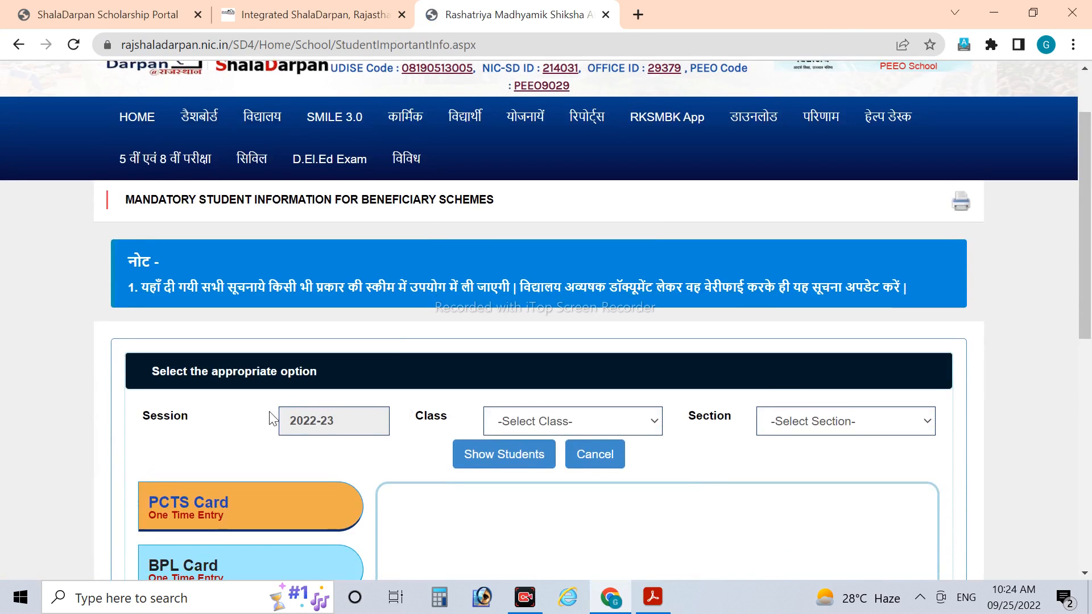
# - List the students of class 7, section A for the mandatory beneficiary scheme information
pyautogui.click(600, 424)
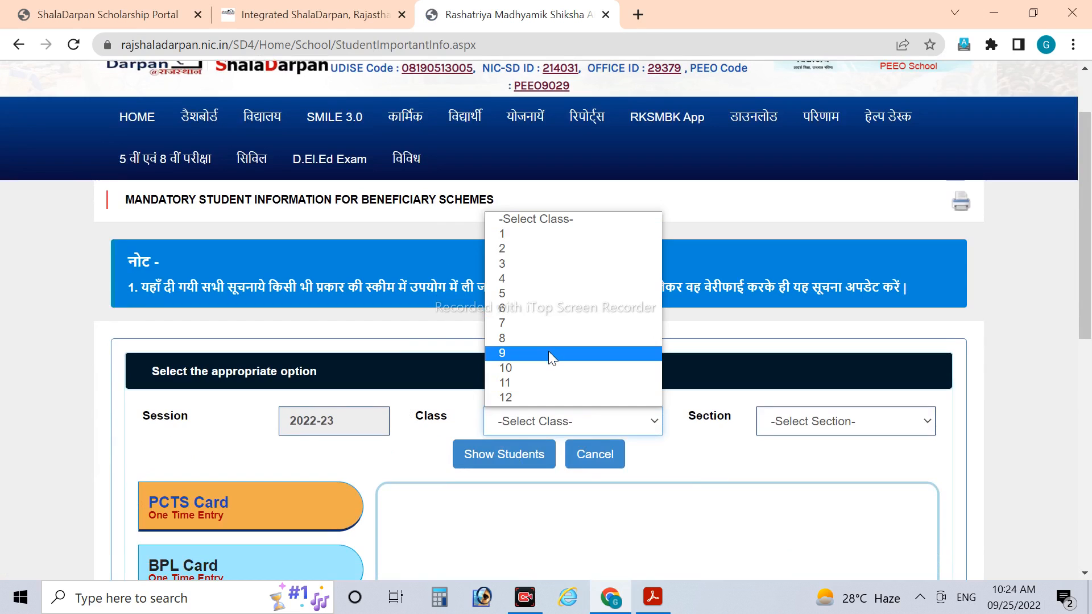
pyautogui.click(550, 323)
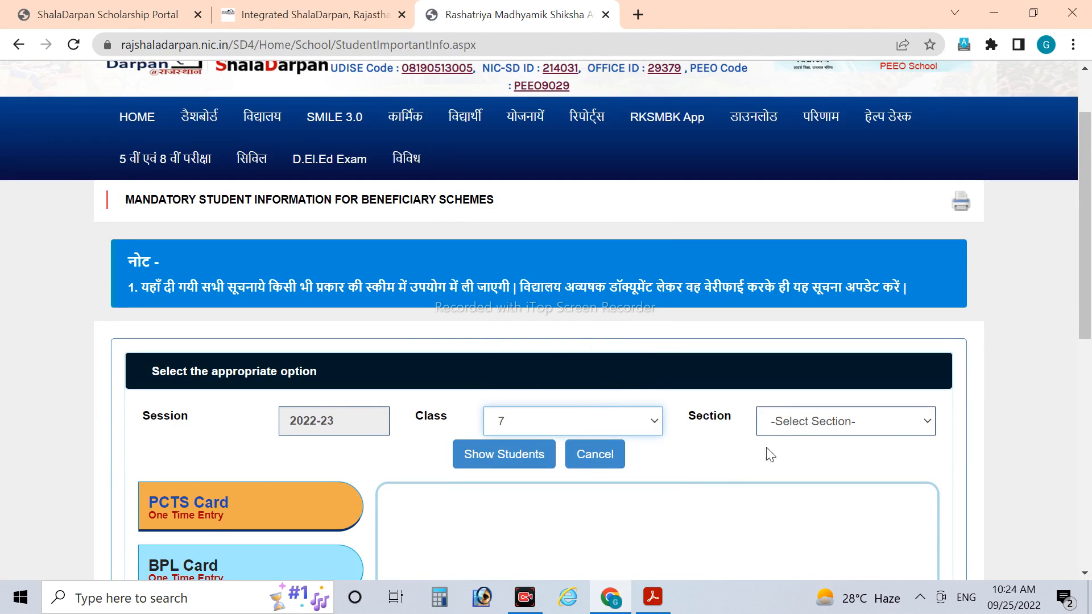
pyautogui.click(814, 421)
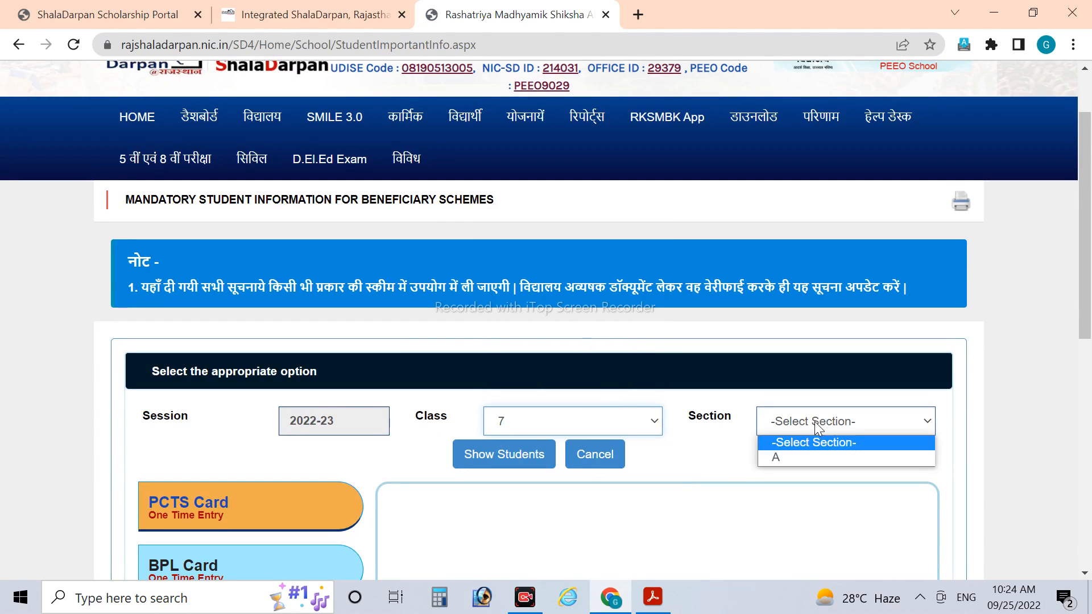
pyautogui.click(821, 458)
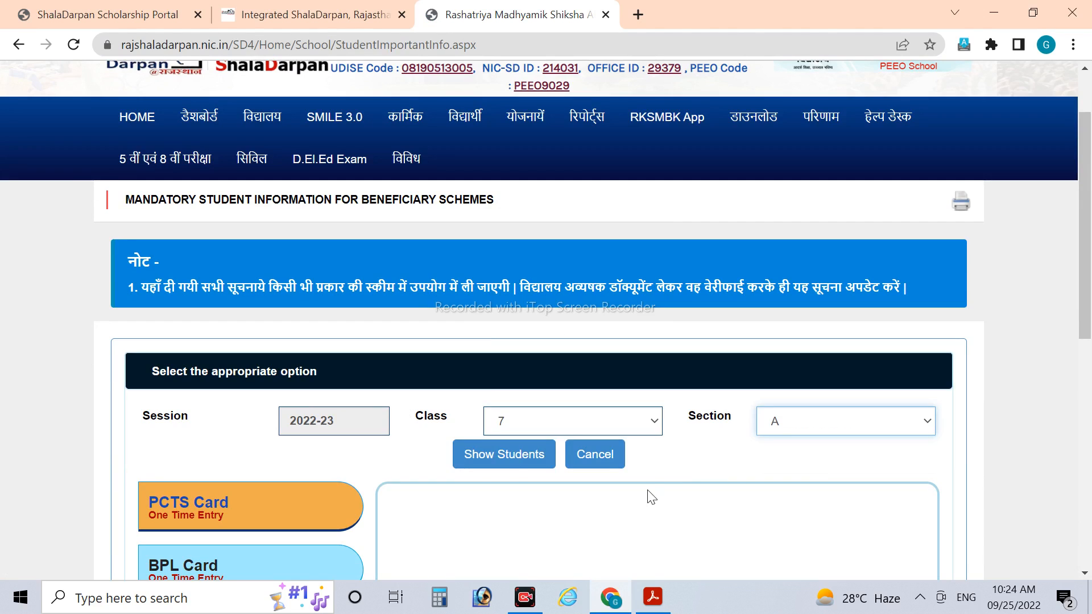
pyautogui.click(501, 457)
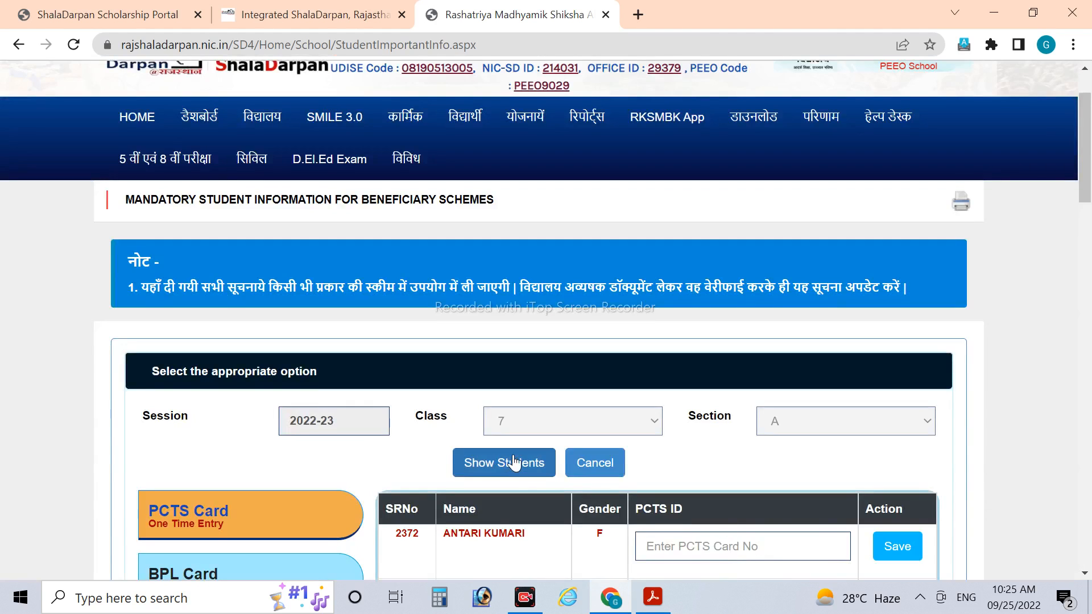
# - Look over the beneficiary information categories from PCTS Card to Ex-Serviceman Category and the class 7 student list
pyautogui.scroll(-3, 512, 457)
pyautogui.scroll(-5, 514, 460)
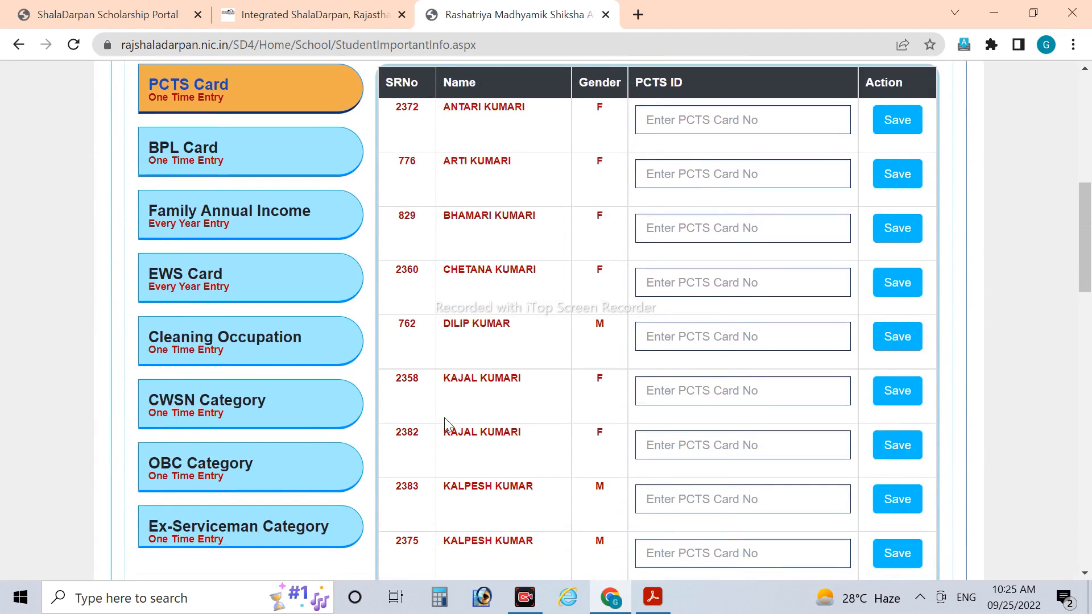
pyautogui.scroll(-2, 445, 418)
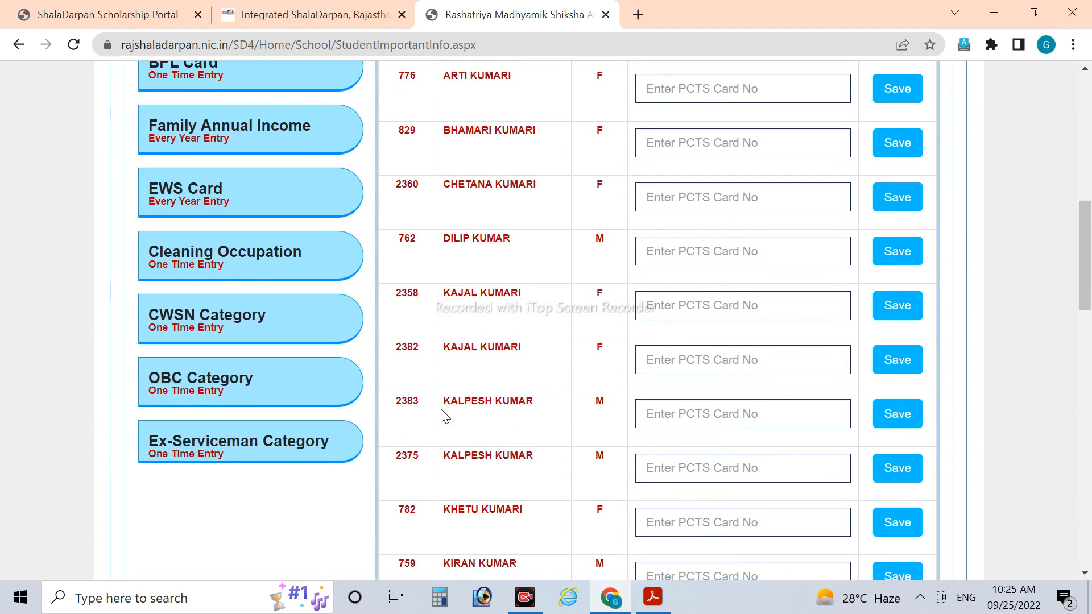
pyautogui.scroll(2, 444, 417)
pyautogui.scroll(3, 268, 326)
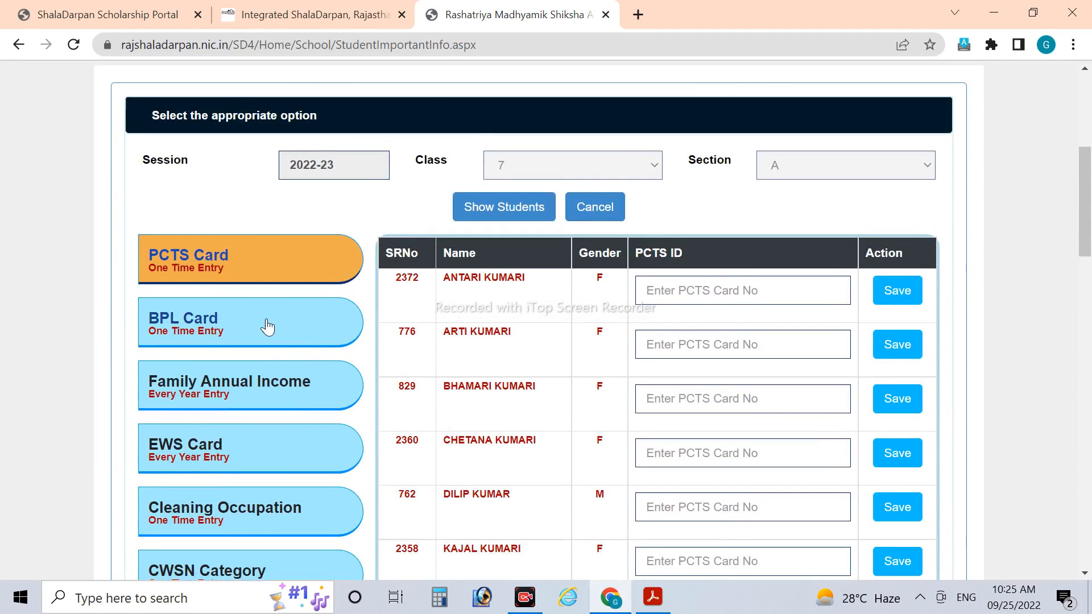
pyautogui.scroll(-2, 266, 310)
pyautogui.scroll(-3, 264, 309)
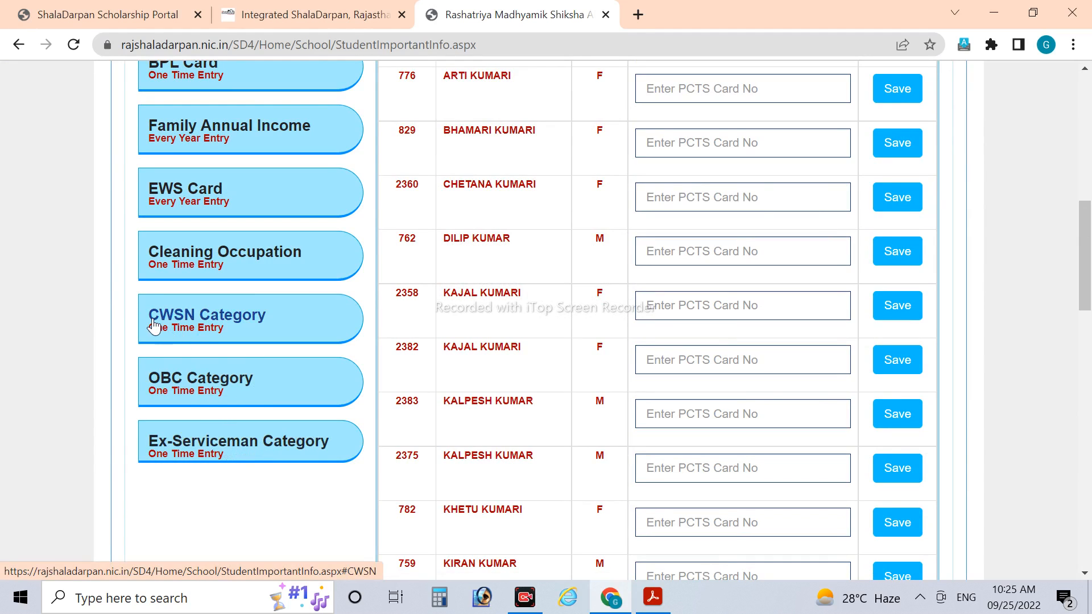
pyautogui.scroll(3, 254, 314)
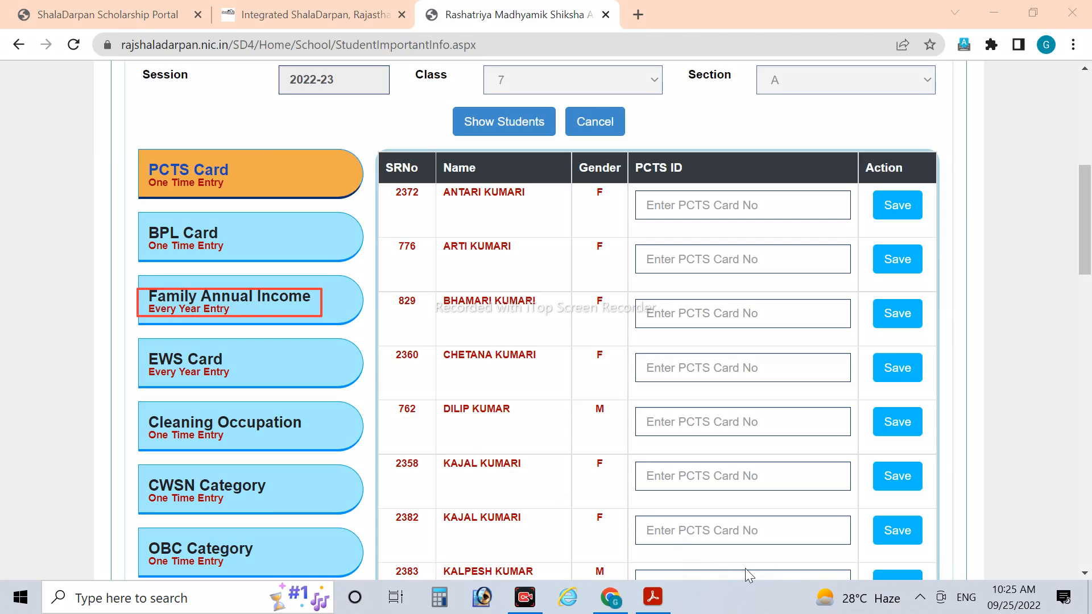
# - Save a family annual income of 80000 for the second listed student and dismiss the message
pyautogui.click(280, 299)
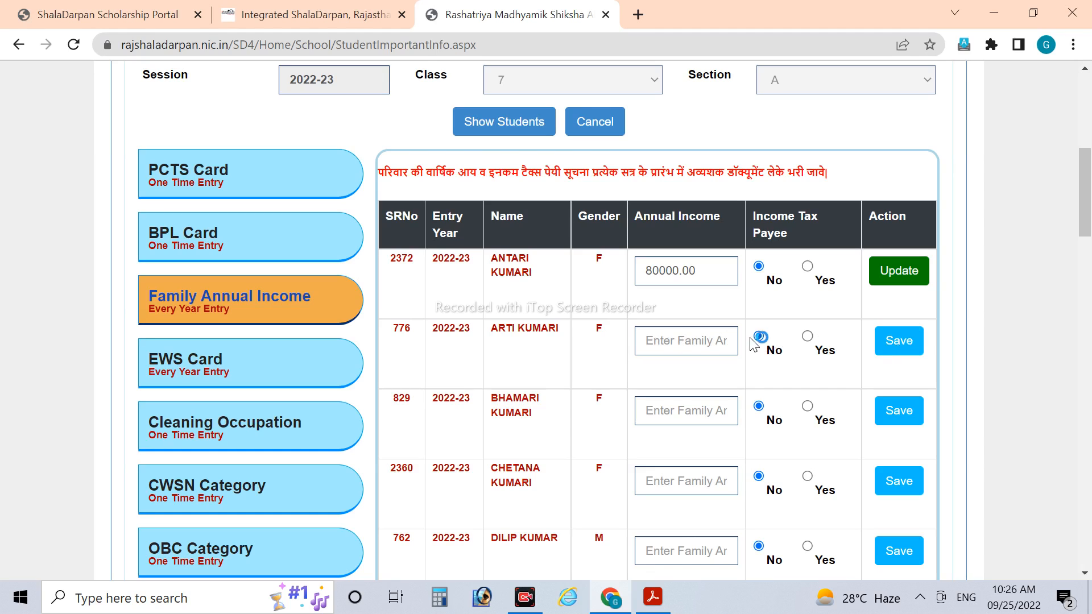
pyautogui.click(670, 339)
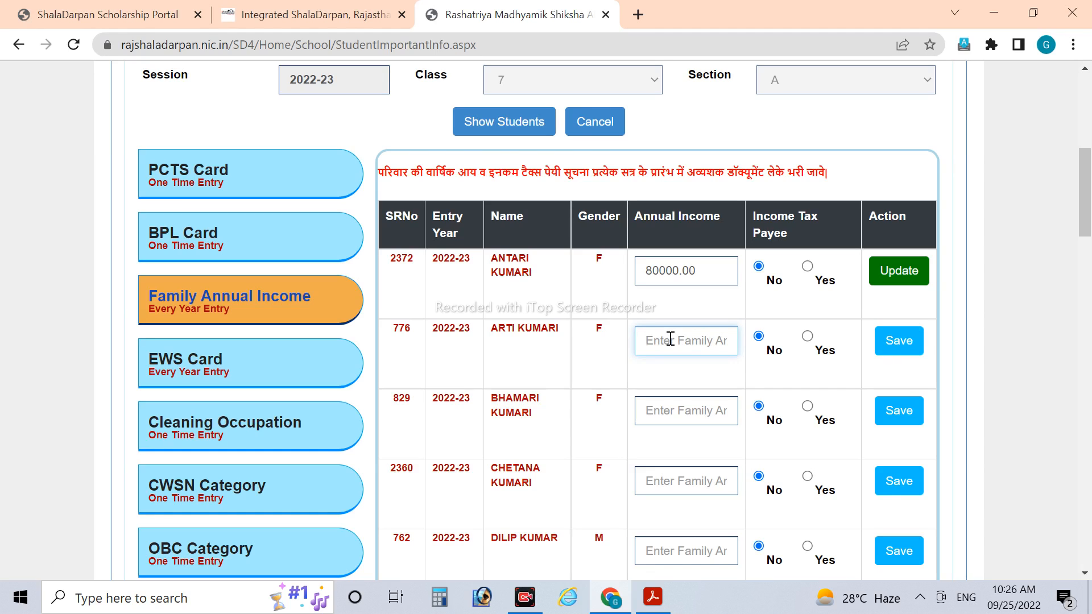
pyautogui.write('80000')
pyautogui.click(909, 343)
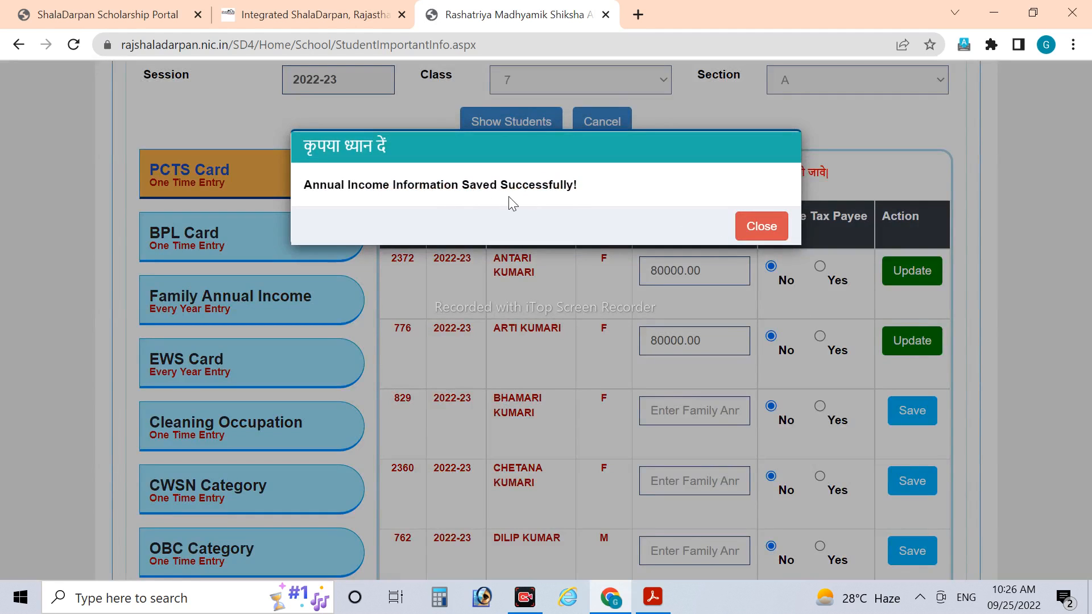
pyautogui.click(757, 226)
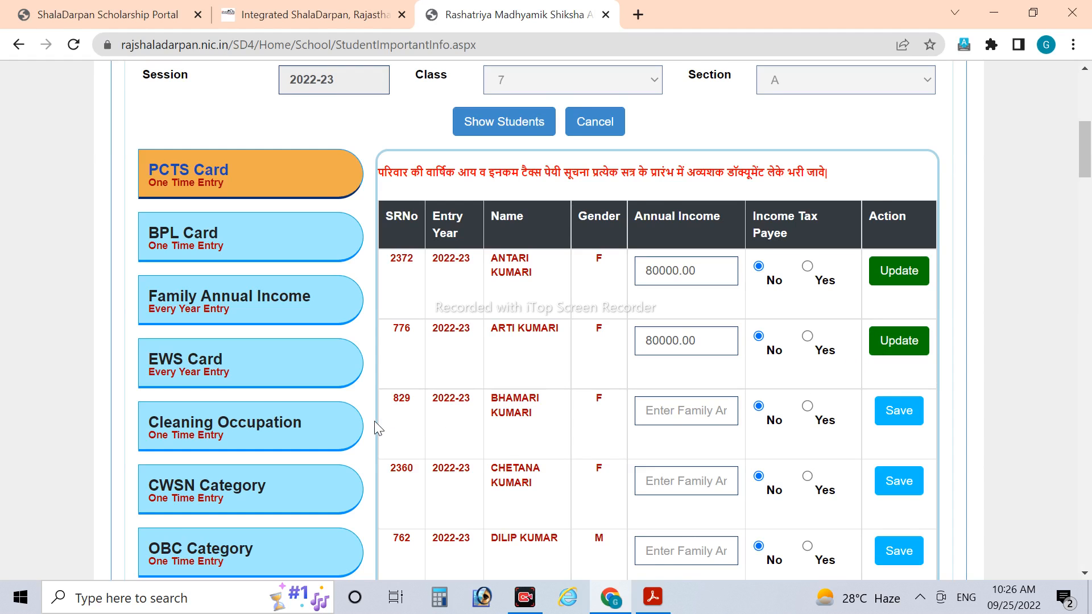
# - Examine the Ex-Serviceman certificate category choices for a student and the BPL Card entry fields
pyautogui.scroll(-3, 376, 427)
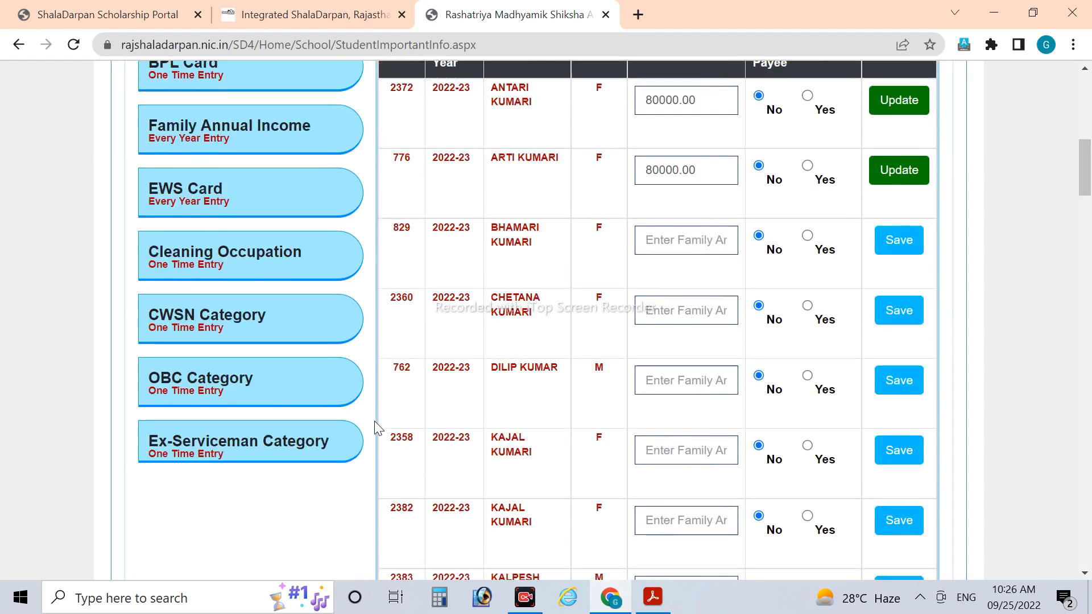
pyautogui.click(207, 441)
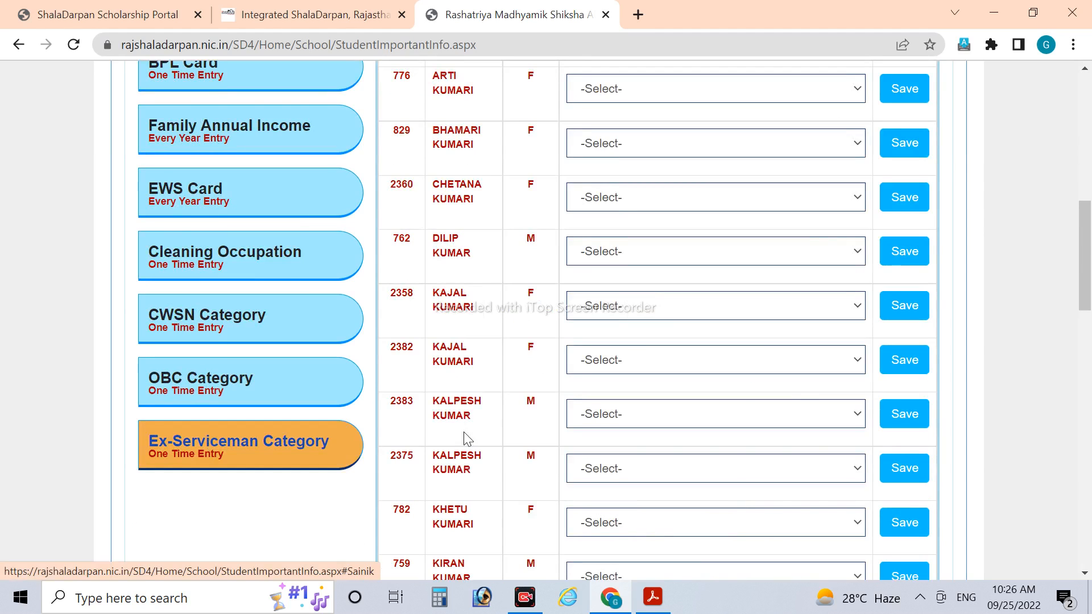
pyautogui.click(809, 251)
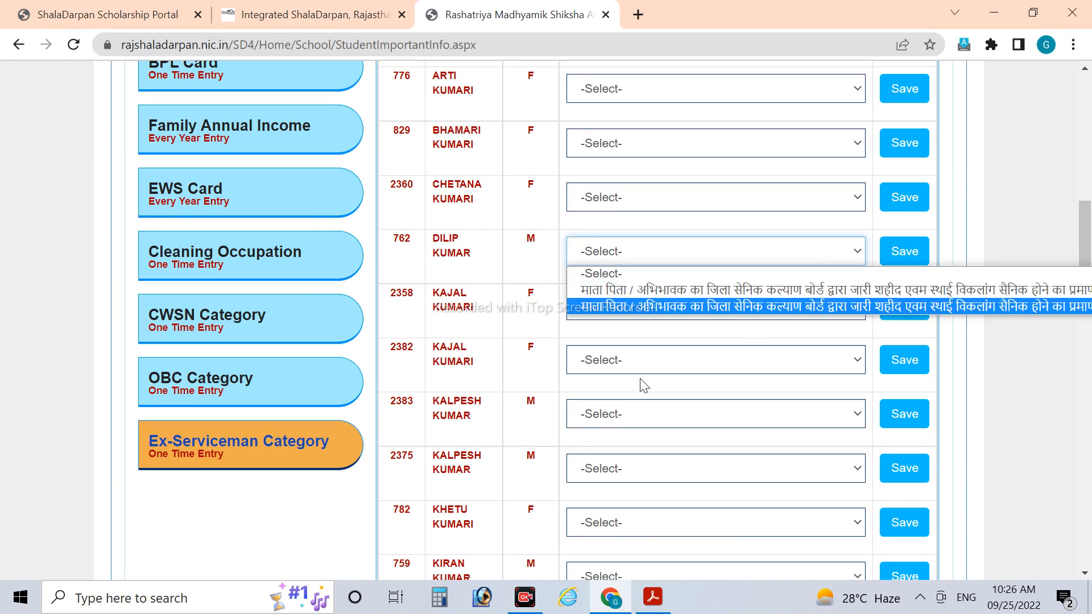
pyautogui.scroll(3, 129, 253)
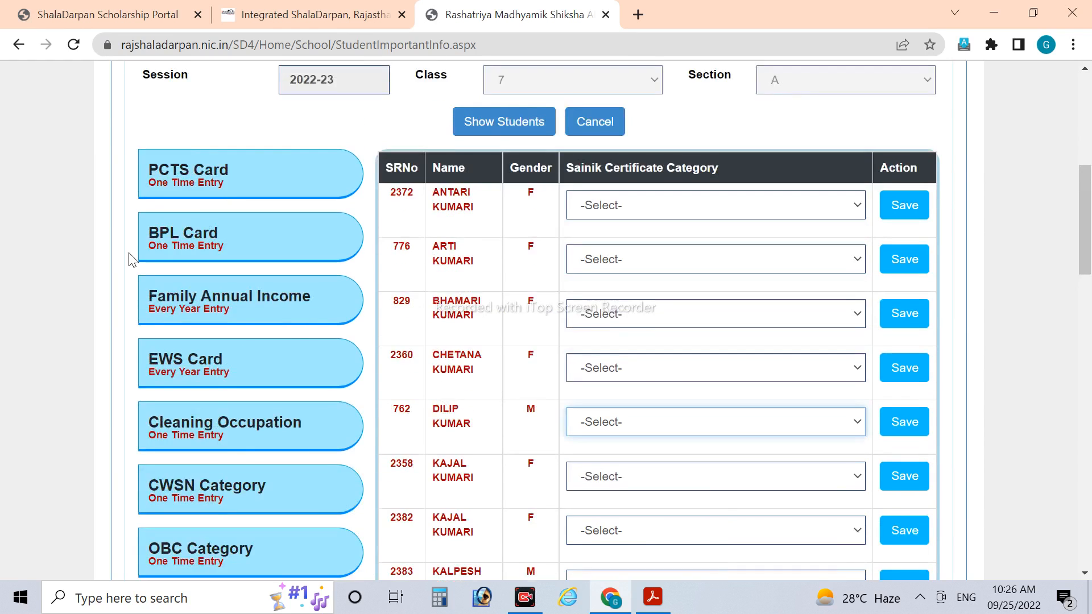
pyautogui.click(197, 236)
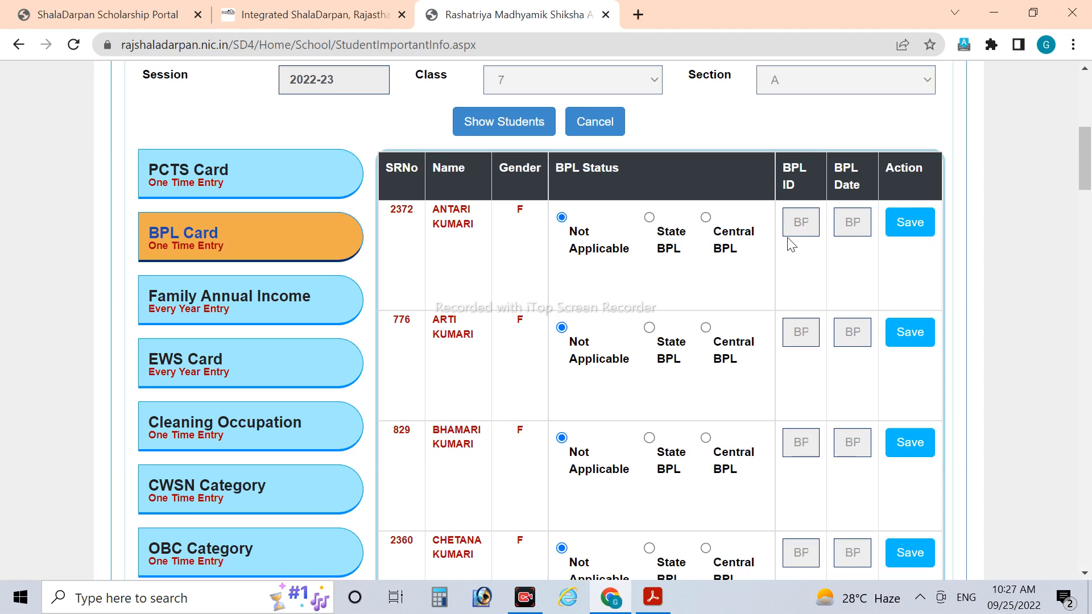
pyautogui.scroll(3, 684, 293)
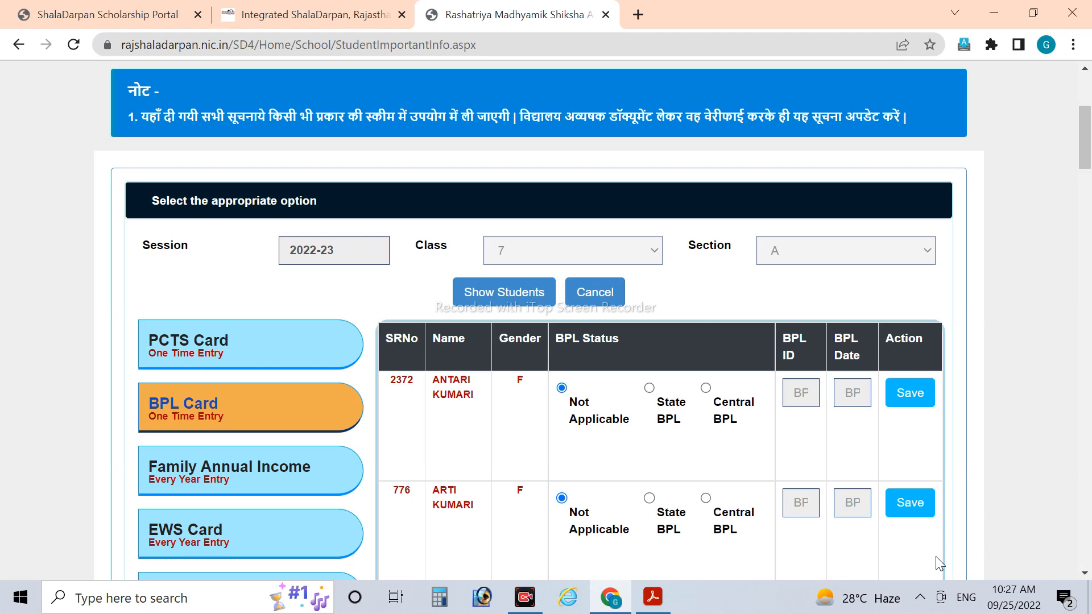
# - Switch to the Integrated ShalaDarpan home page and open the Scholarships portal from its portal carousel
pyautogui.hotkey('ctrl', 'shift', 'Tab')
pyautogui.scroll(-4, 646, 431)
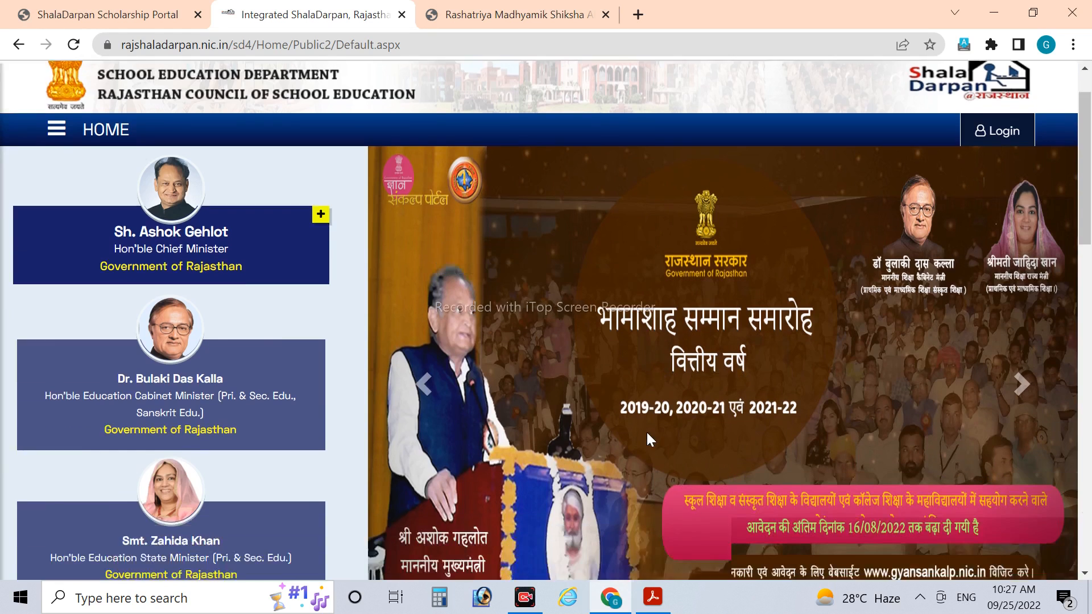
pyautogui.scroll(-3, 643, 421)
pyautogui.scroll(-1, 644, 420)
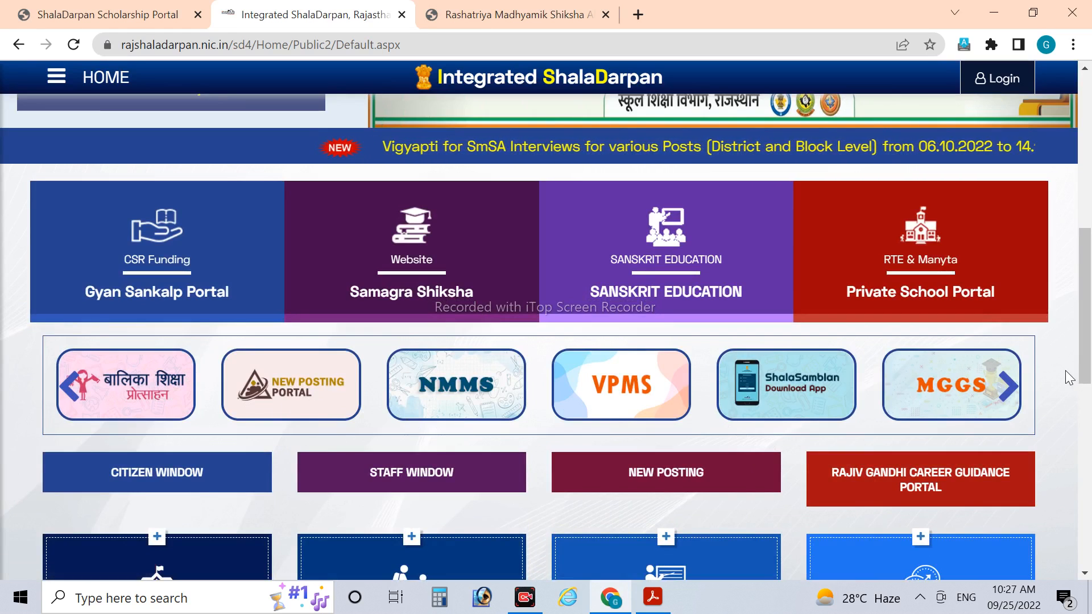
pyautogui.click(1008, 389)
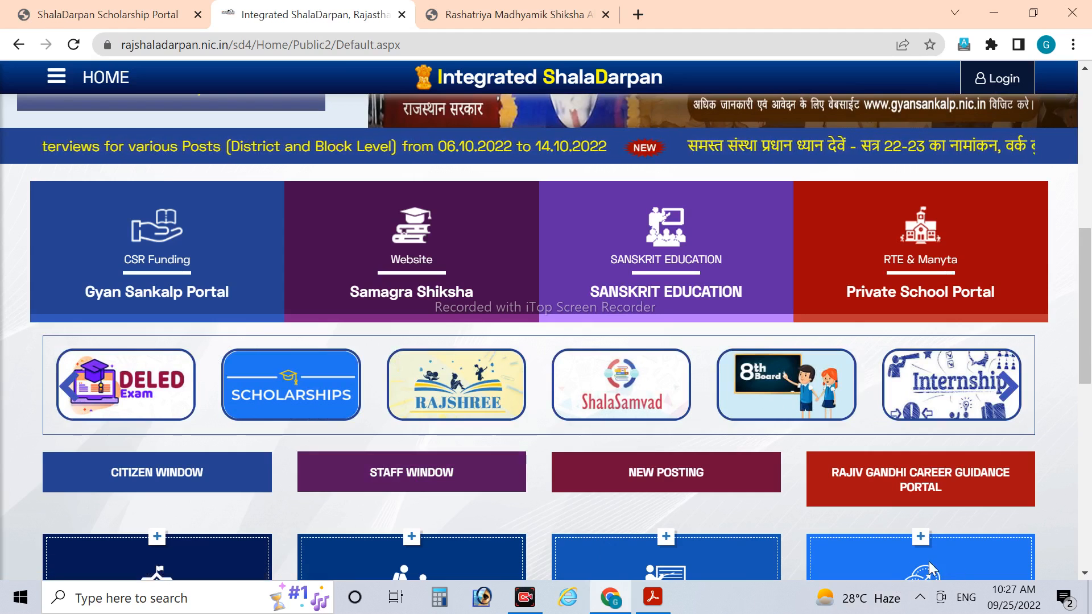
pyautogui.click(275, 397)
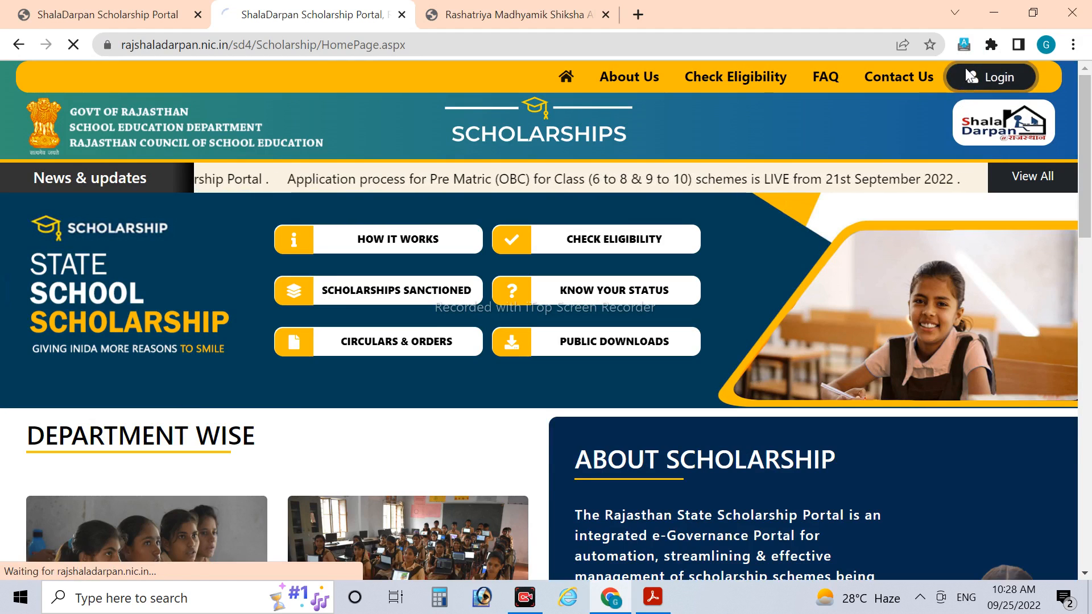
# - Log in to the Scholarships portal through Incharge Login with the incharge ID, login name, password and captcha
pyautogui.click(965, 74)
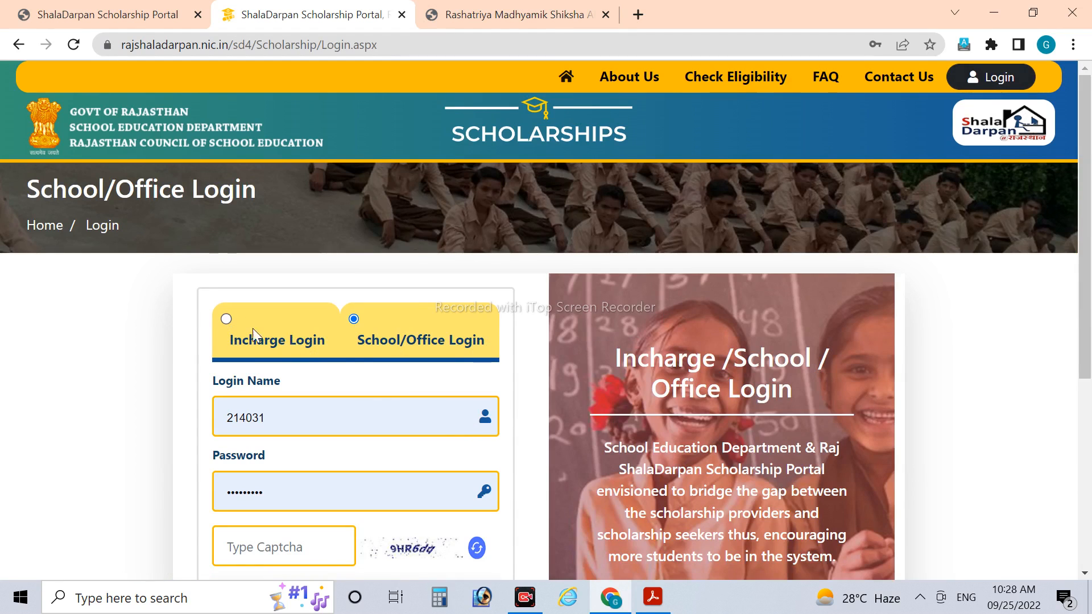
pyautogui.click(224, 318)
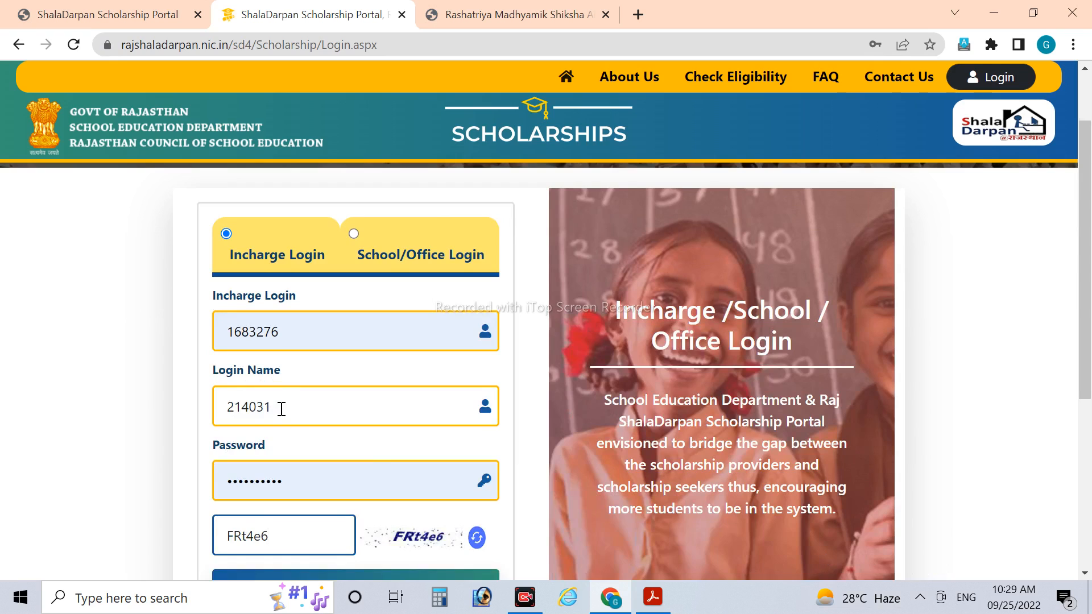
pyautogui.scroll(-1, 281, 405)
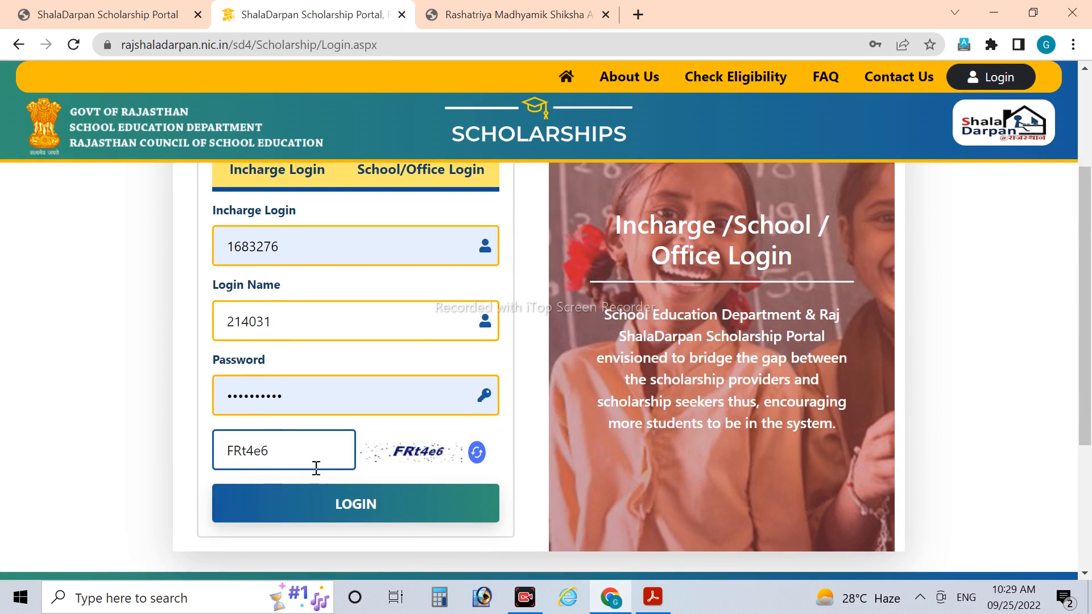
pyautogui.click(325, 506)
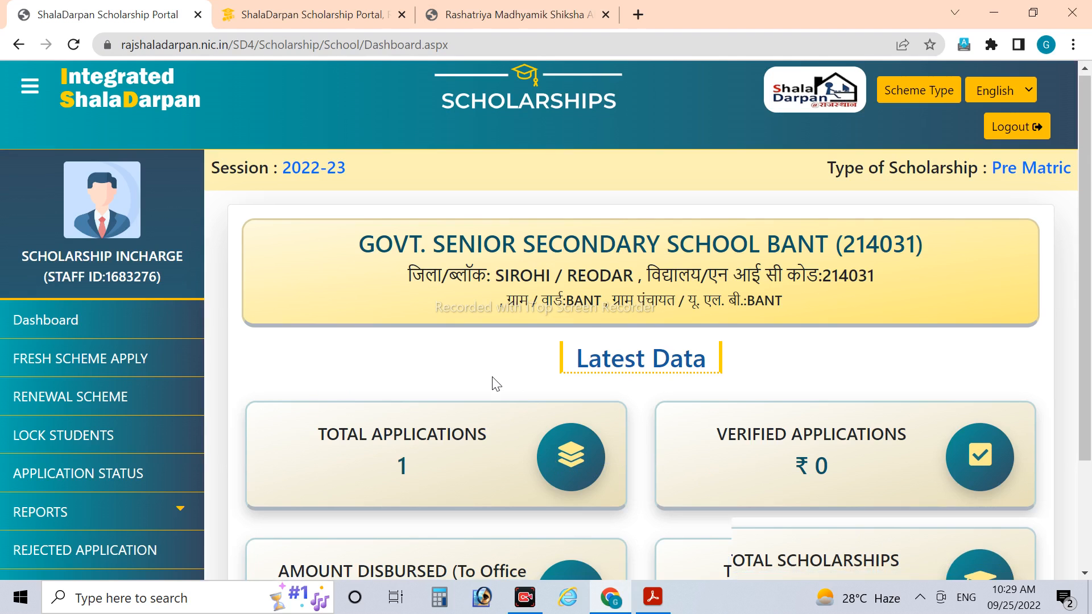
# - Switch the scholarship dashboard's language to हिंदी and look over its latest data cards and menu options
pyautogui.scroll(-3, 494, 383)
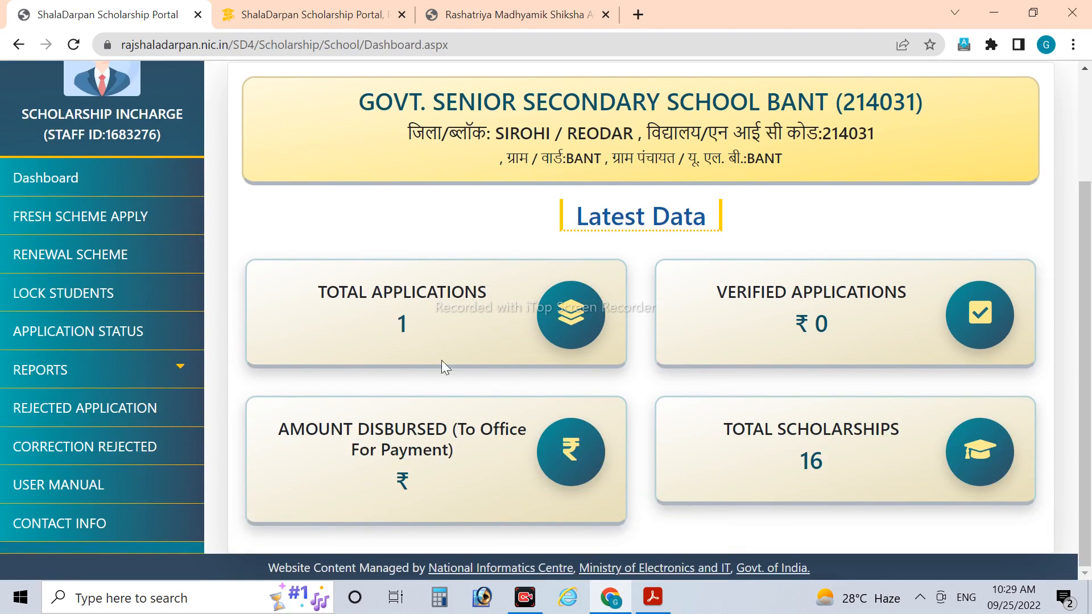
pyautogui.scroll(3, 450, 388)
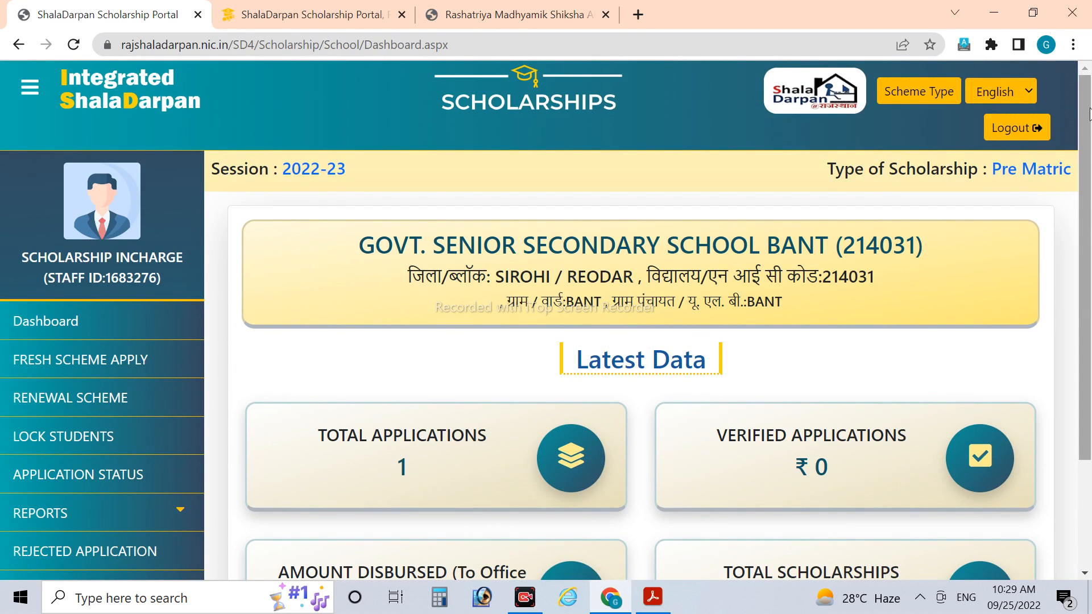
pyautogui.click(1024, 94)
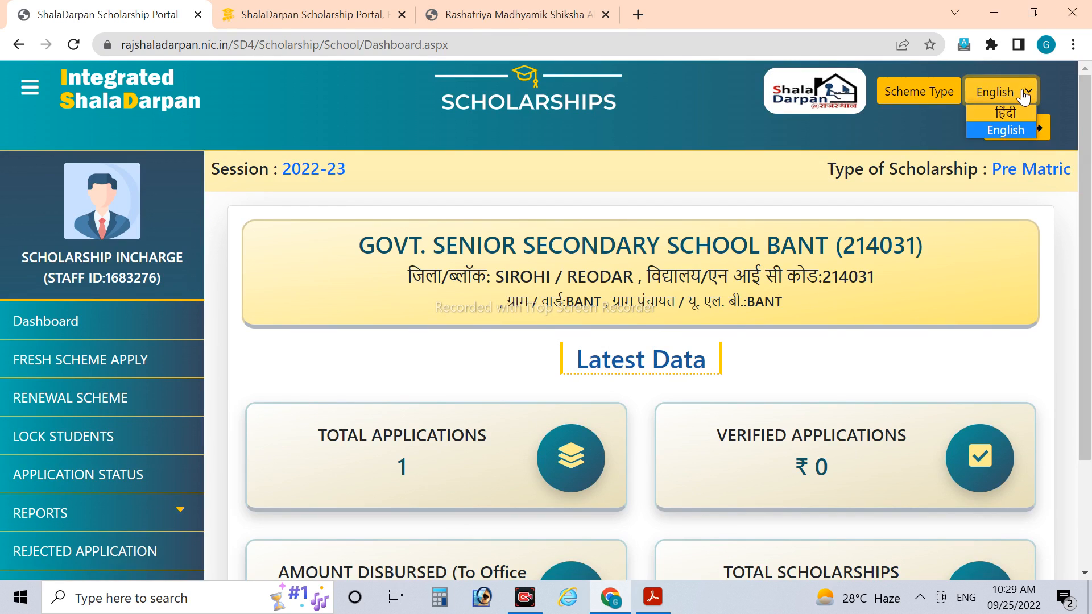
pyautogui.click(1015, 112)
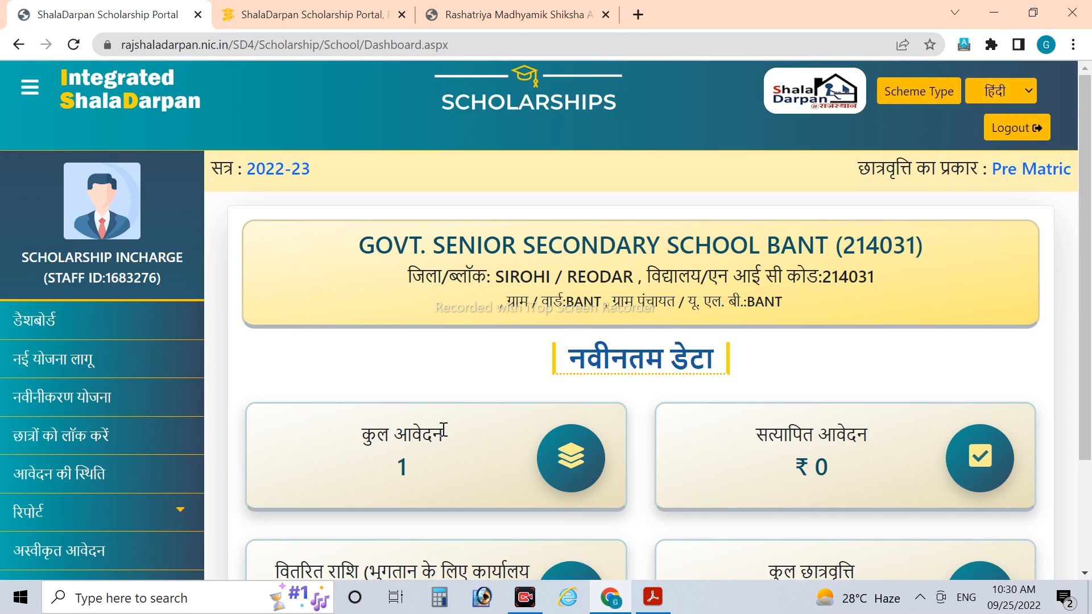
pyautogui.scroll(-1, 333, 415)
pyautogui.scroll(-1, 333, 414)
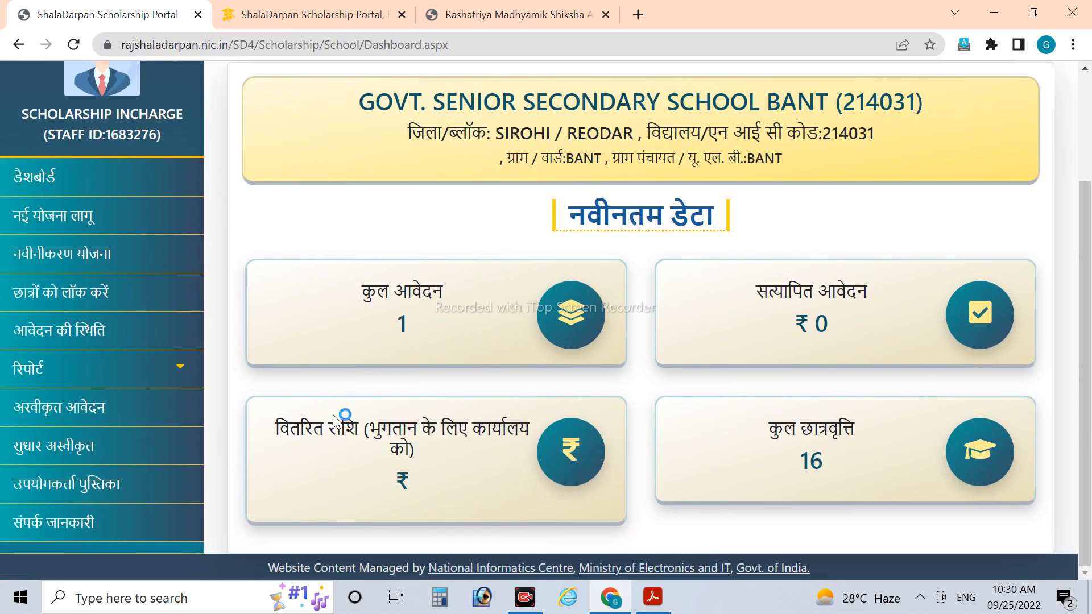
pyautogui.scroll(3, 333, 412)
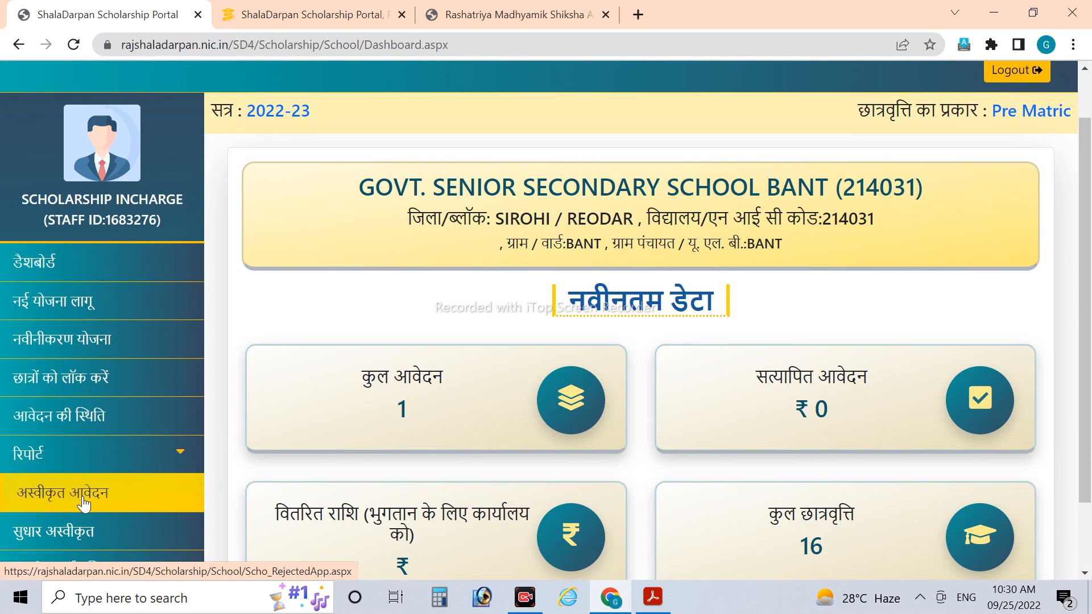
pyautogui.click(123, 530)
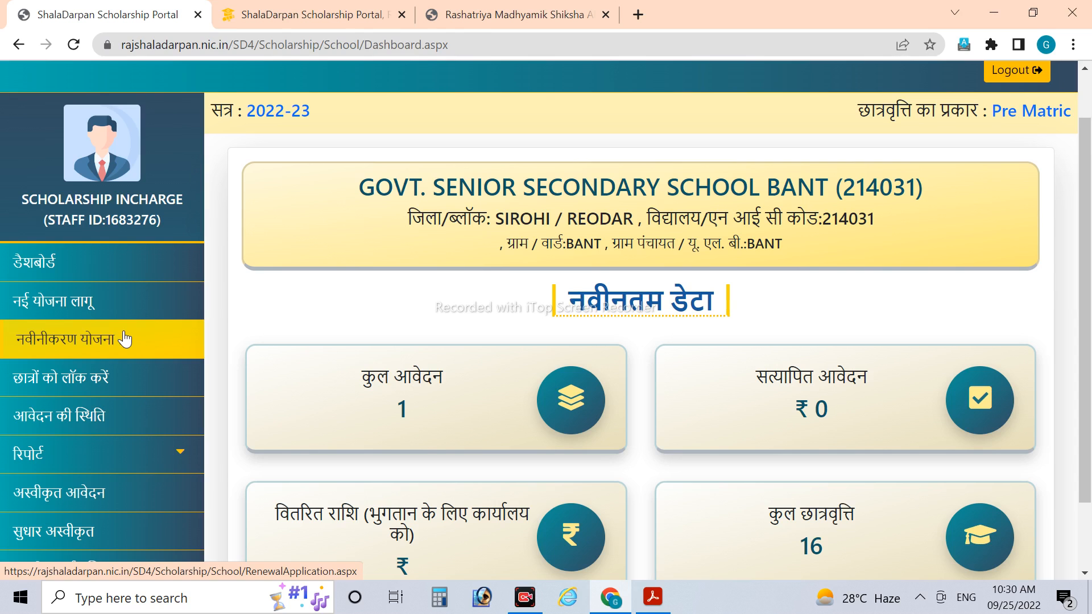
# - Open the new scheme application page and show the class-wise students for Pre Matric Scholarship for SC Students (Class 6 to 8)
pyautogui.click(130, 290)
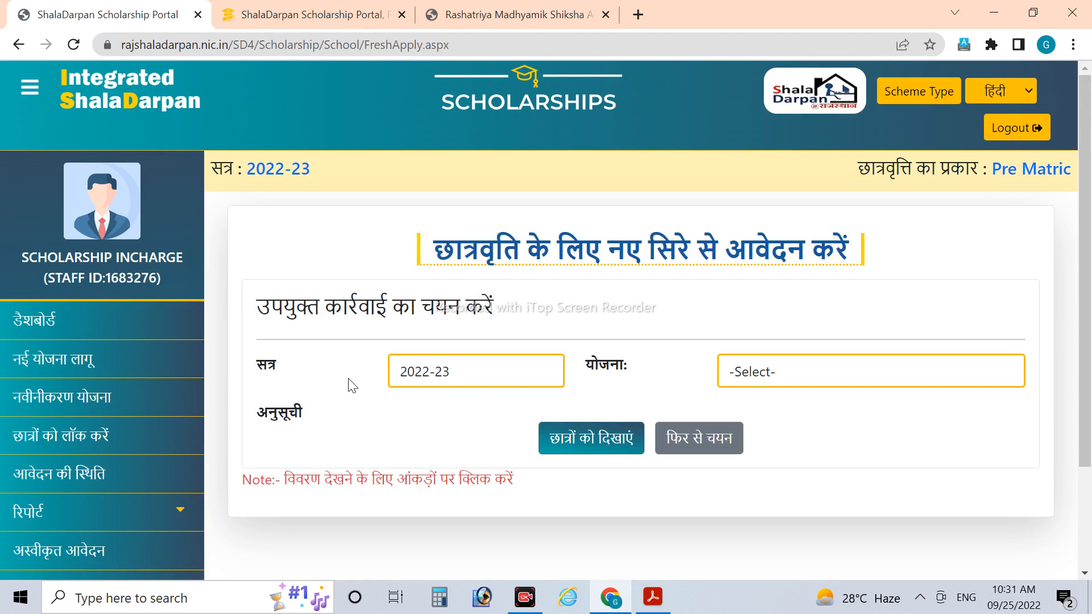
pyautogui.click(804, 373)
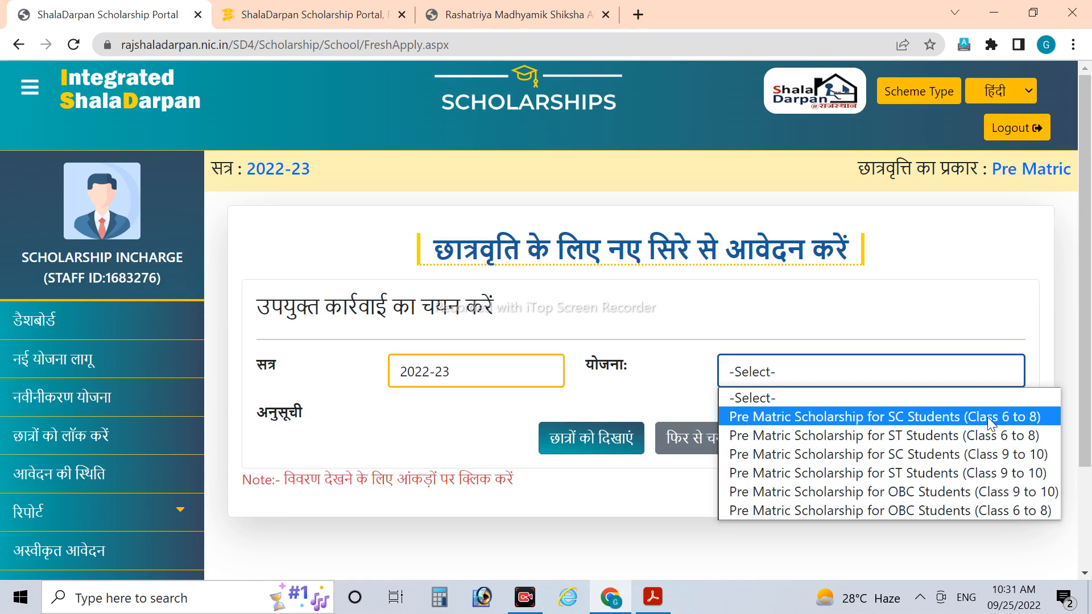
pyautogui.click(956, 415)
pyautogui.click(591, 438)
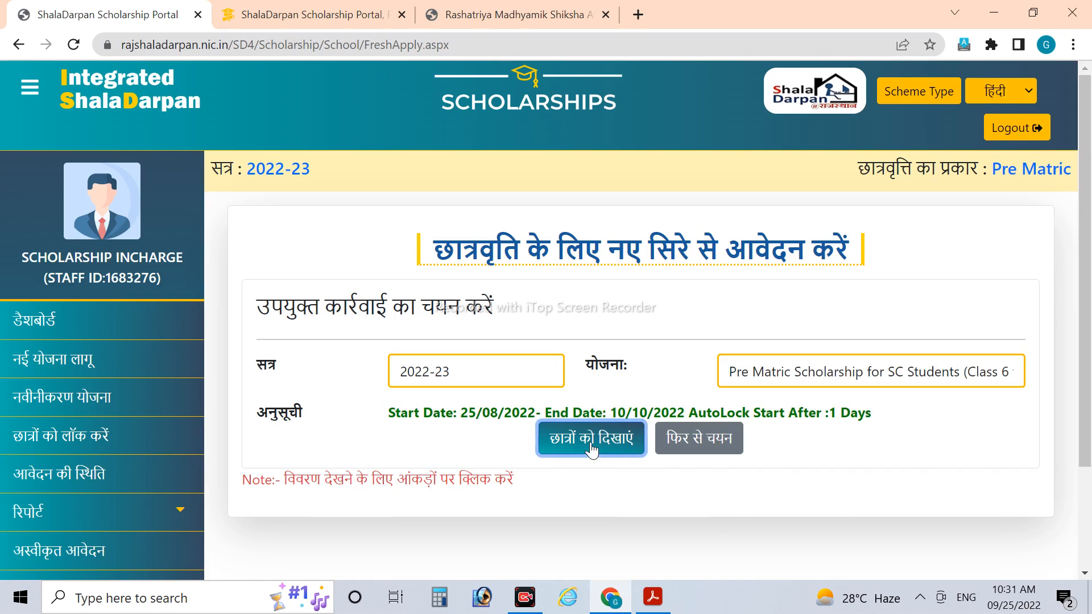
pyautogui.scroll(-3, 592, 450)
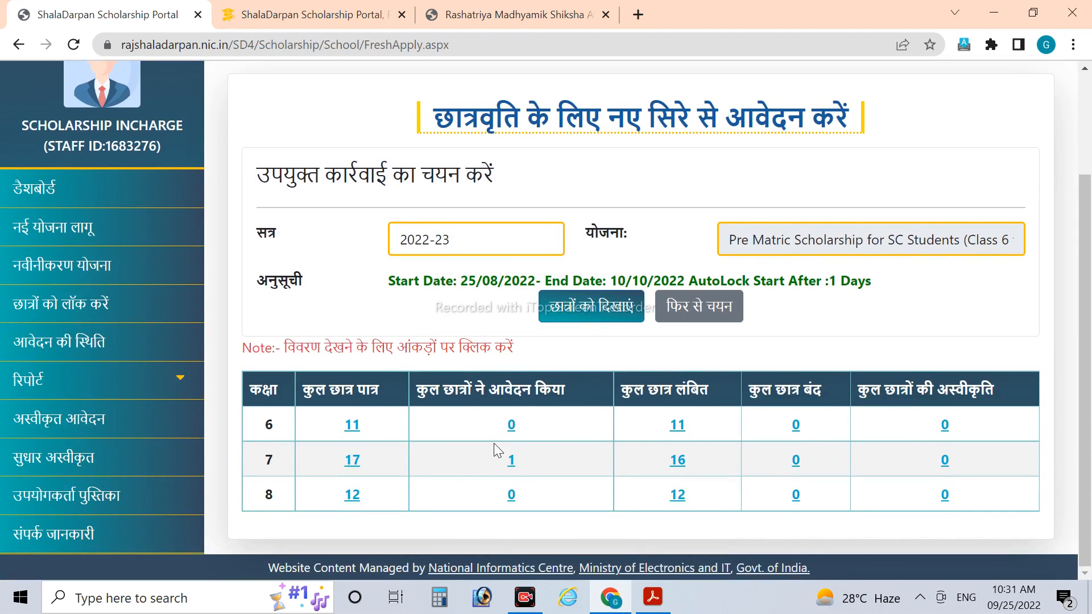
pyautogui.click(352, 438)
# - Open the renewal application page and show students for Pre Matric Scholarship for SC Students (Class 6 to 8)
pyautogui.click(117, 263)
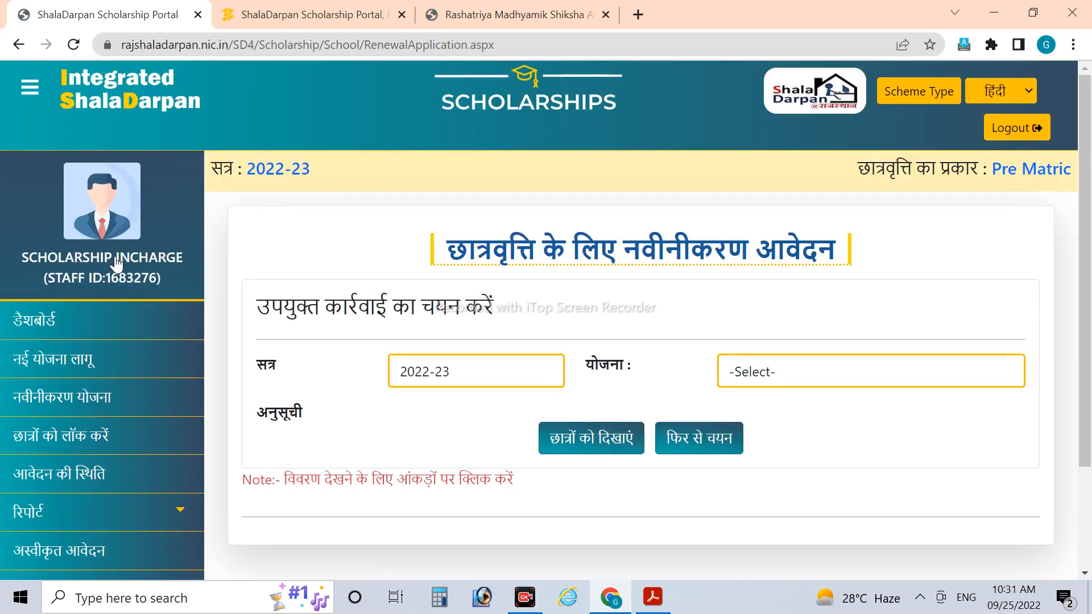
pyautogui.click(785, 374)
pyautogui.click(798, 417)
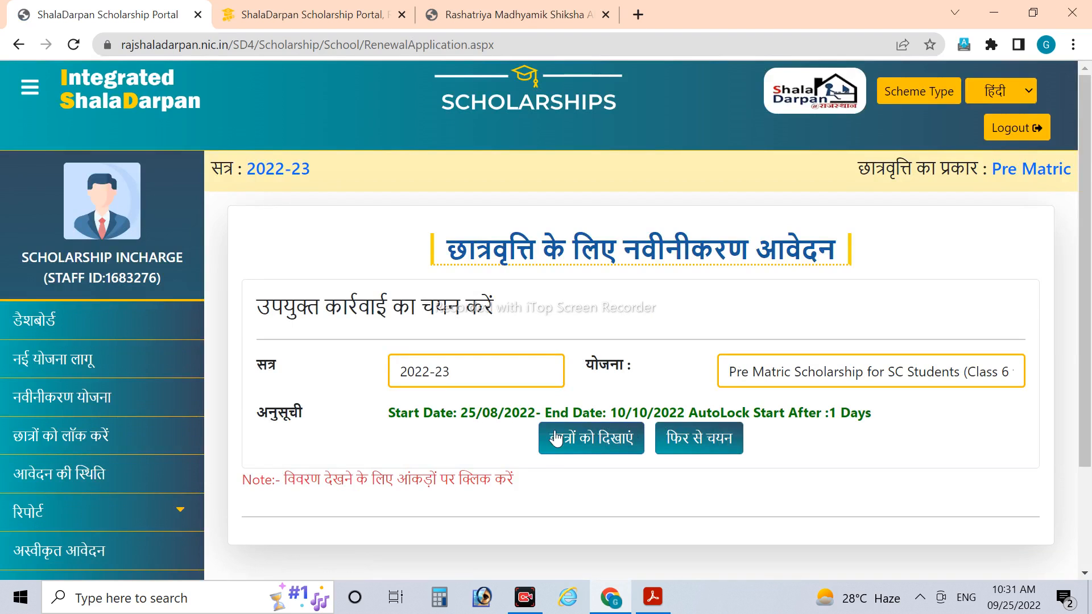
pyautogui.click(545, 449)
pyautogui.scroll(-3, 521, 473)
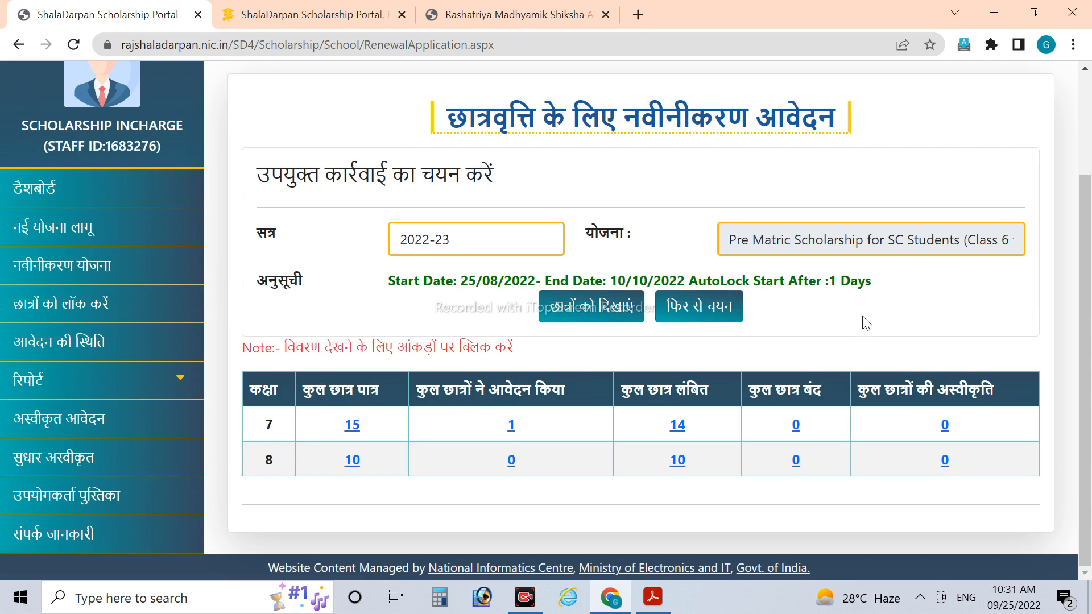
# - List all eligible class 7 students for renewal and look through their last scholarship and application status
pyautogui.click(351, 428)
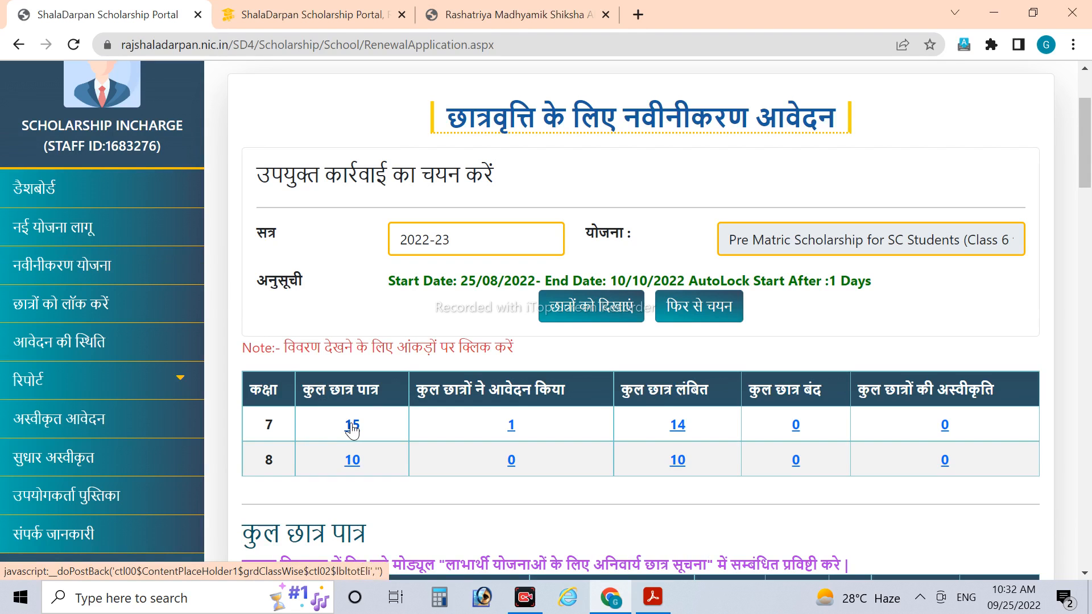
pyautogui.scroll(-5, 417, 477)
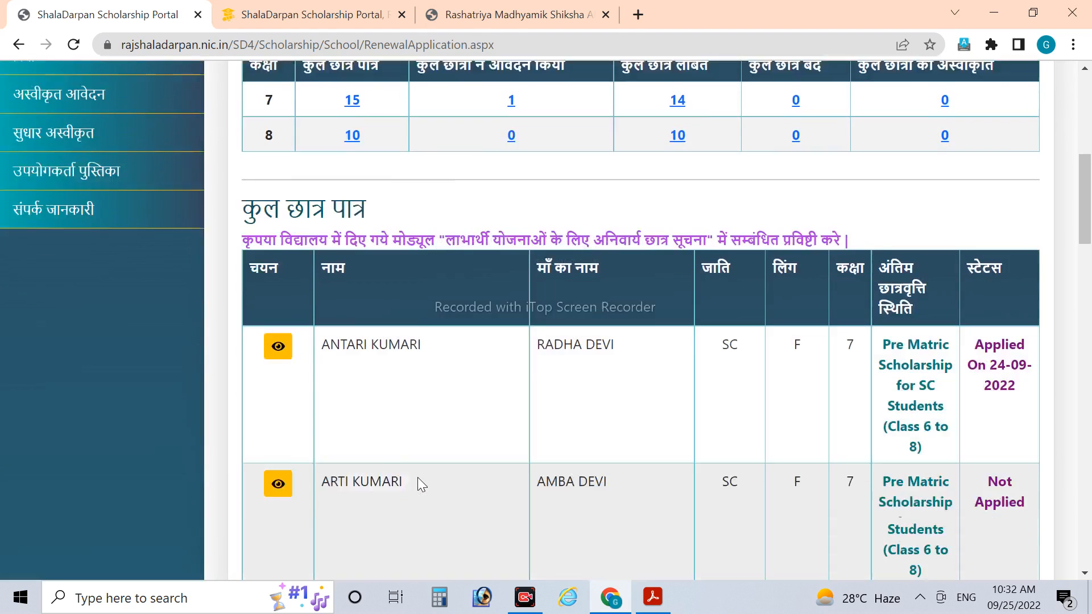
pyautogui.scroll(-3, 417, 477)
pyautogui.scroll(2, 417, 477)
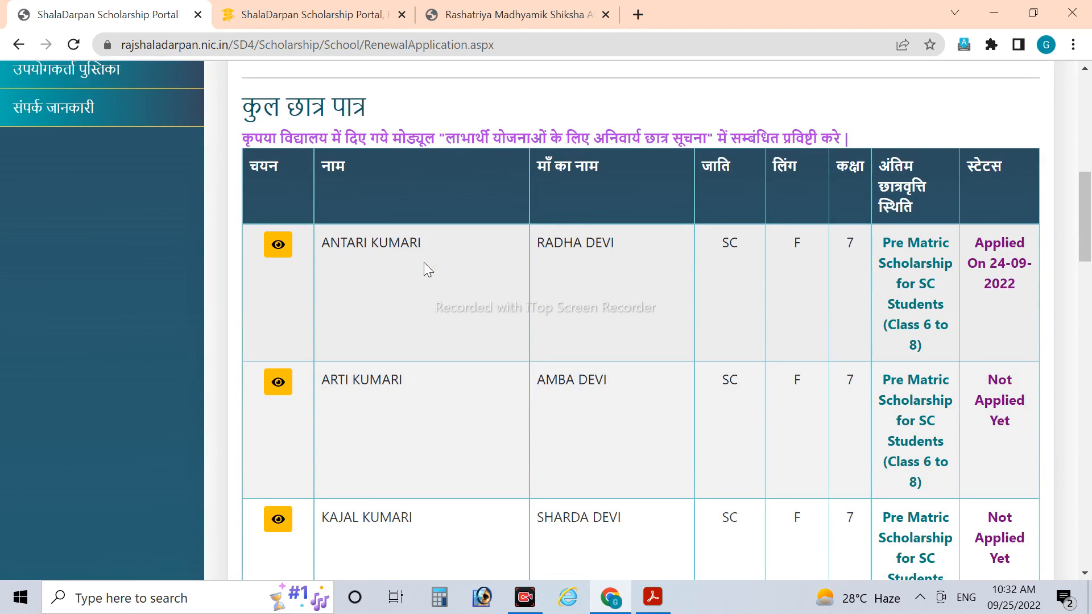
pyautogui.scroll(-5, 424, 262)
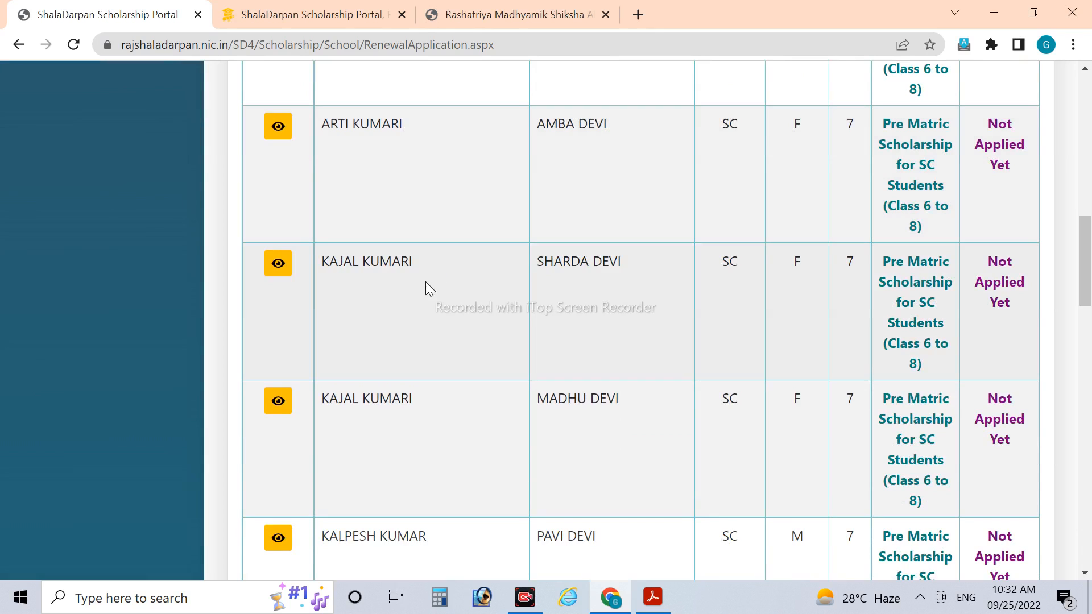
pyautogui.scroll(2, 425, 282)
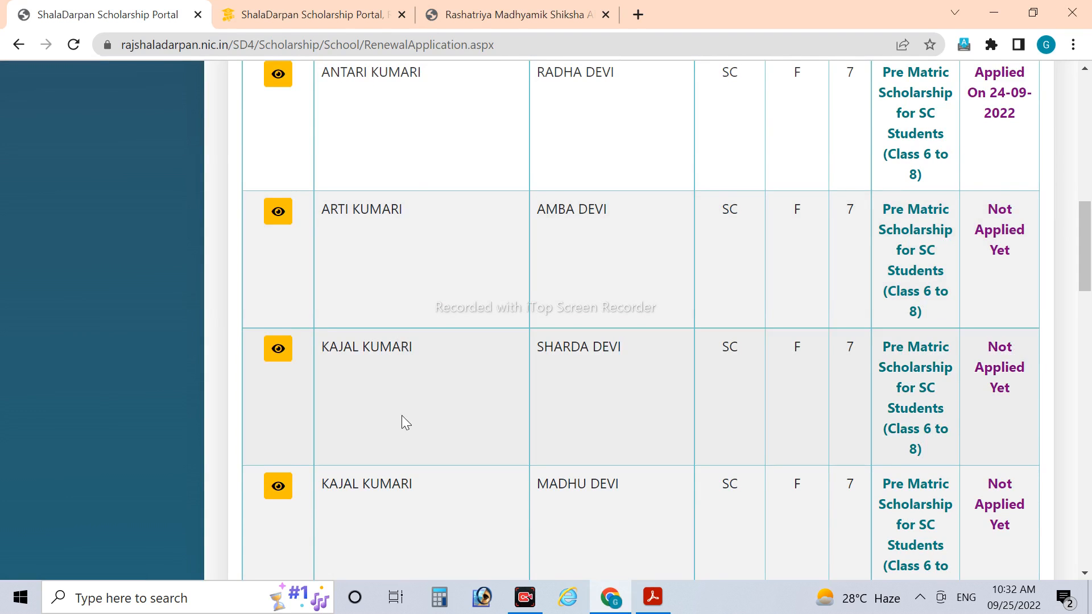
pyautogui.scroll(-4, 402, 416)
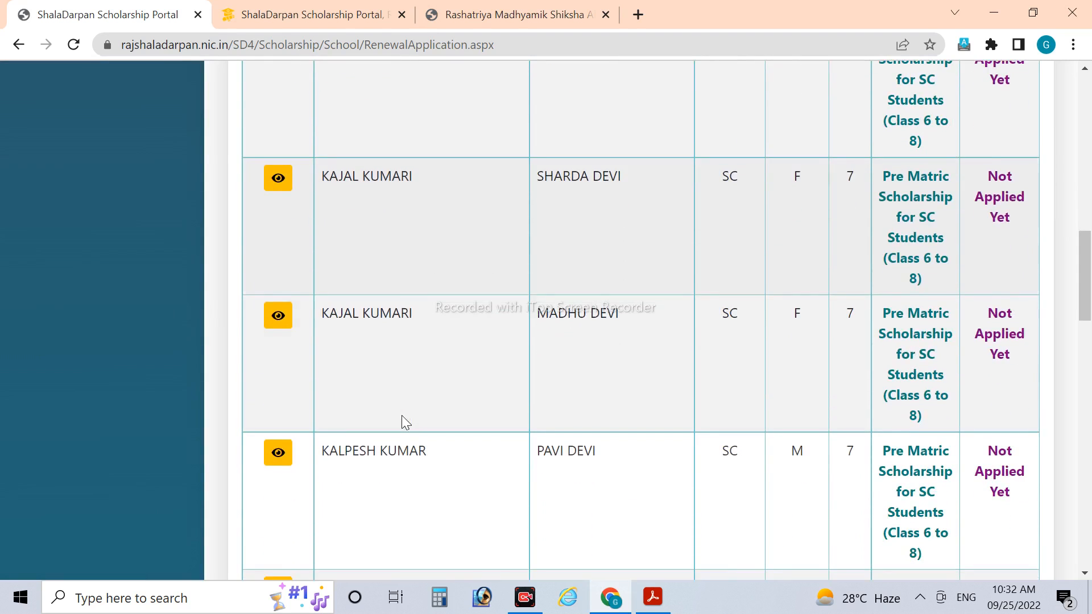
pyautogui.scroll(-7, 404, 421)
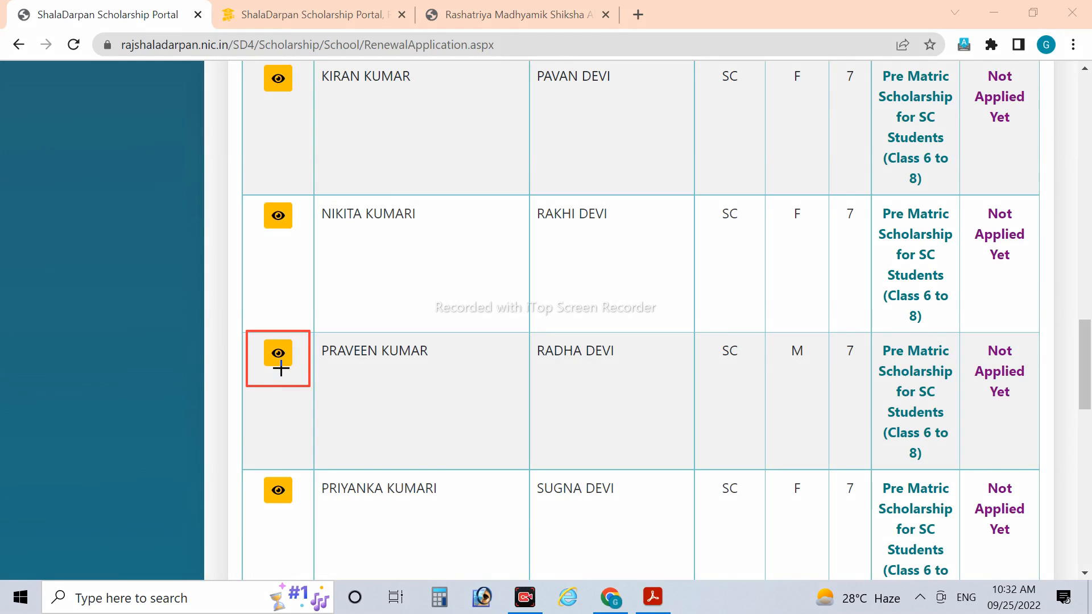
# - Open the renewal form of a male class 7 student who has not applied and review the mandatory information, including family income
pyautogui.click(742, 566)
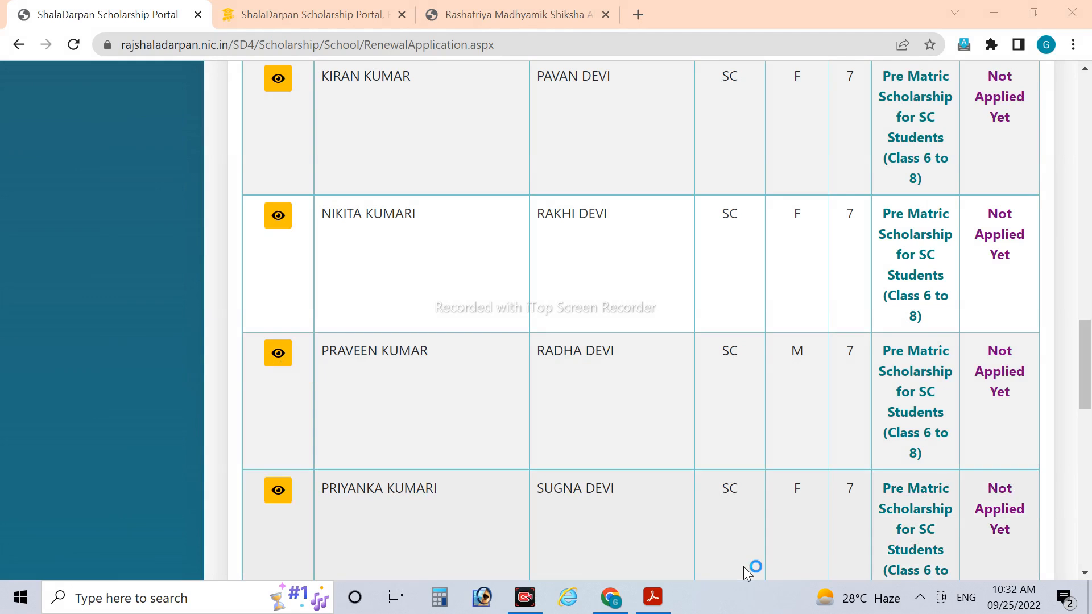
pyautogui.click(284, 355)
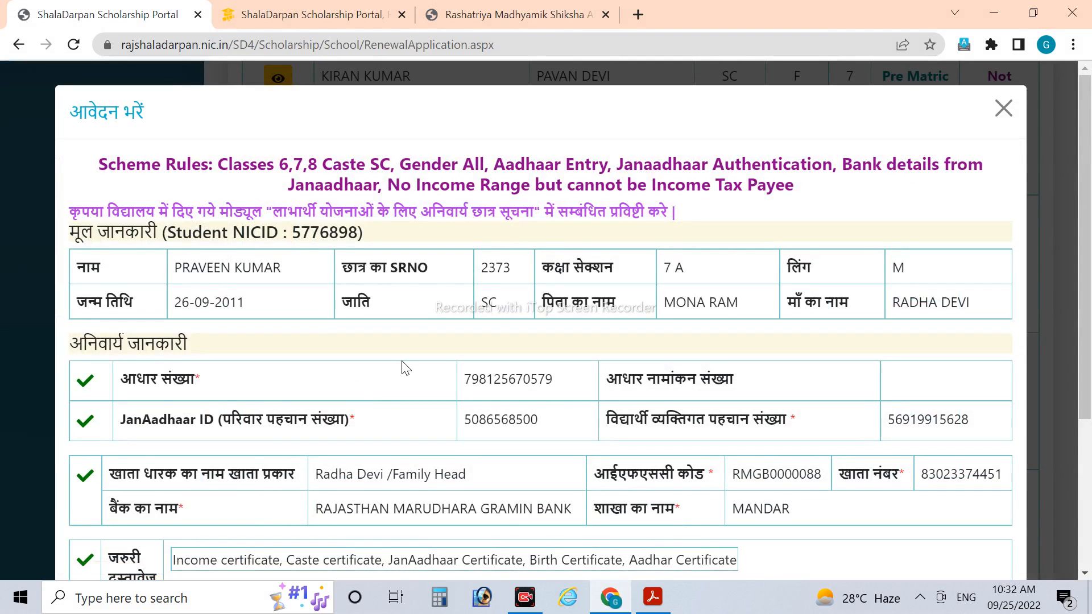
pyautogui.scroll(-3, 403, 366)
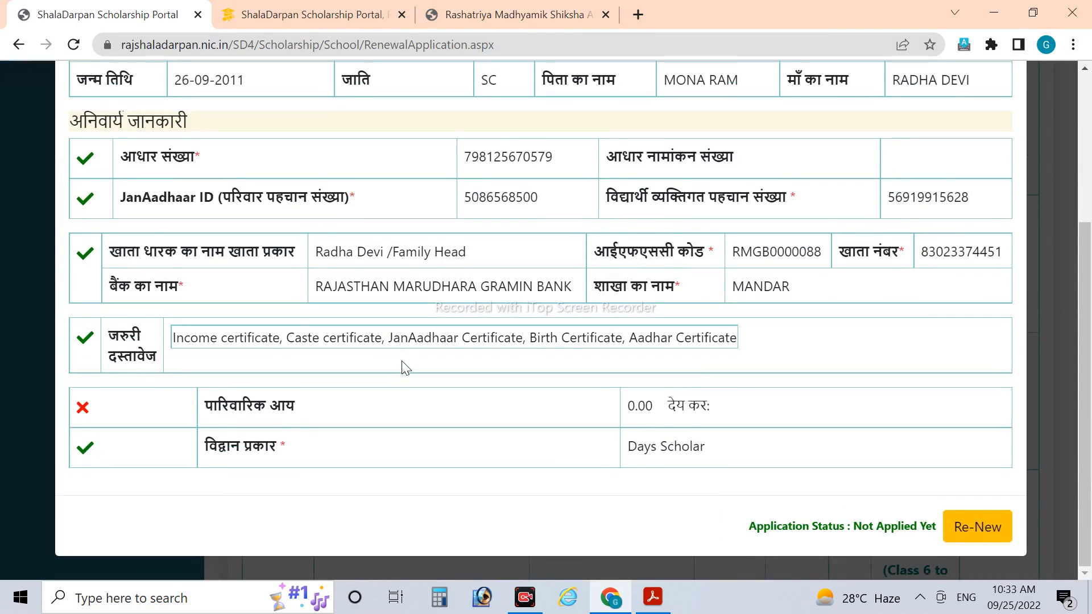
pyautogui.scroll(1, 137, 250)
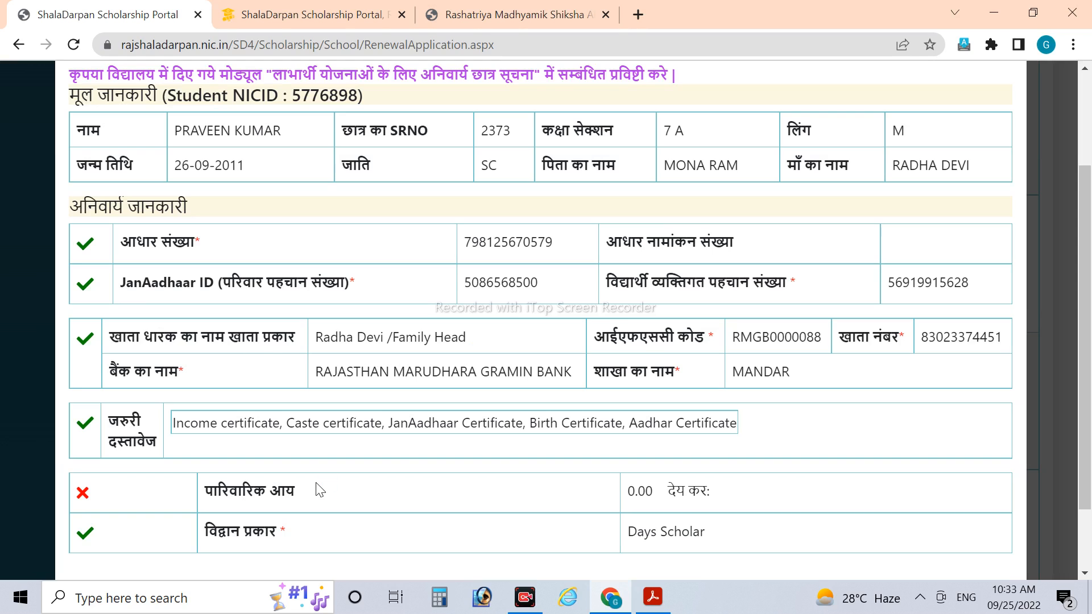
# - Switch to the school's ShalaDarpan tab and reopen the student module लाभकारी योजनाओं के लिए अनिवार्य छात्र सूचना
pyautogui.click(322, 27)
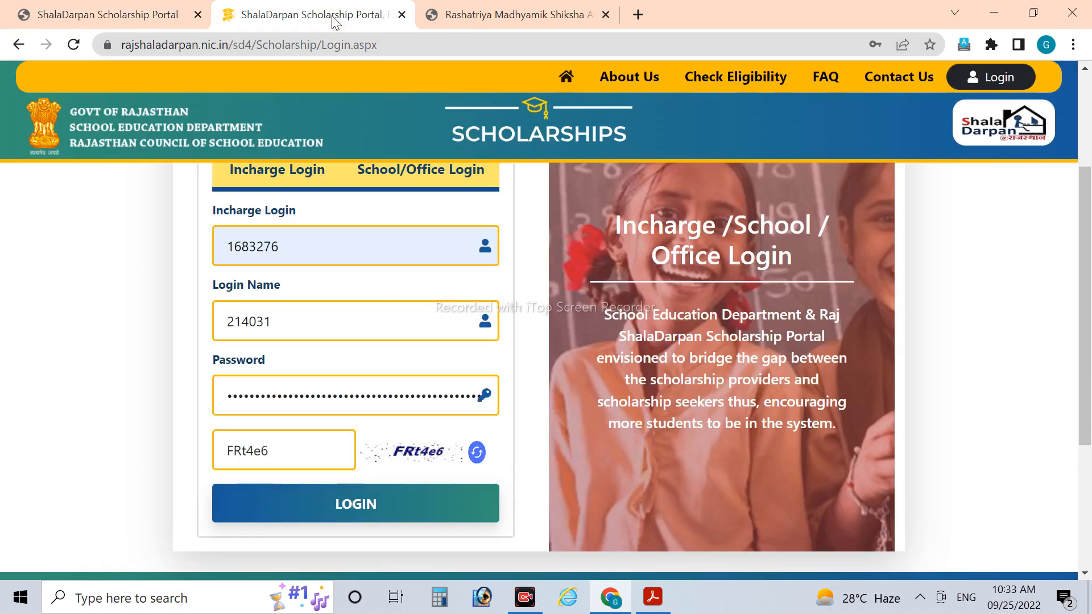
pyautogui.click(509, 8)
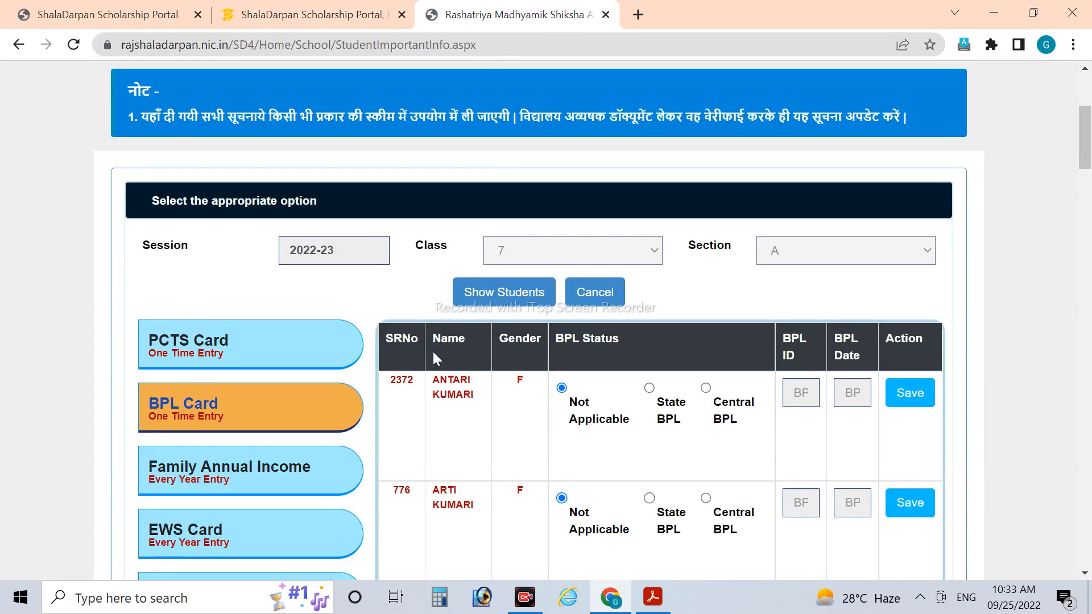
pyautogui.scroll(1, 432, 369)
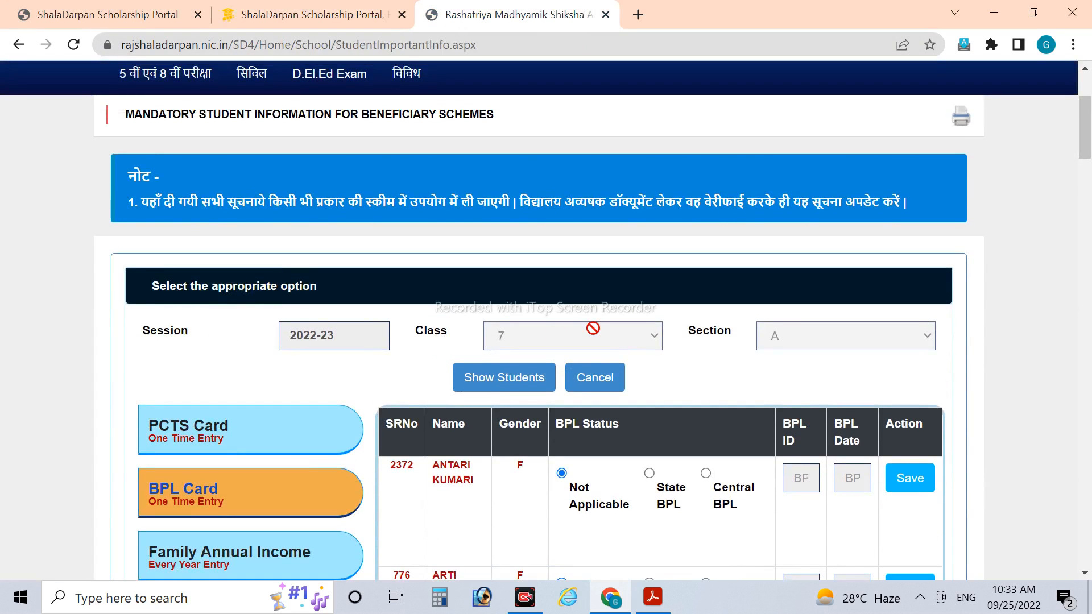
pyautogui.scroll(3, 516, 299)
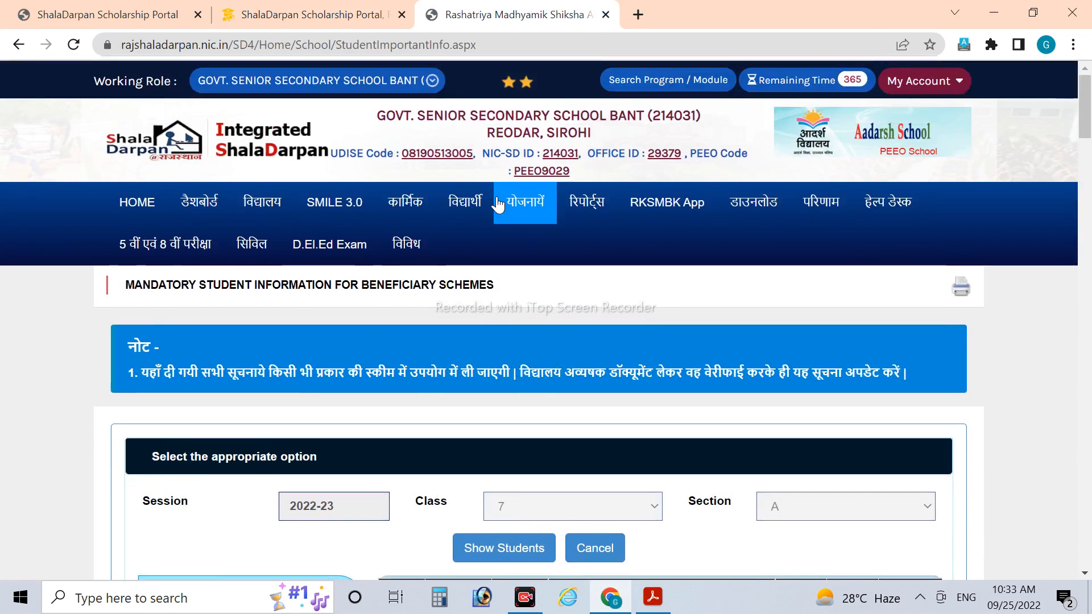
pyautogui.click(459, 215)
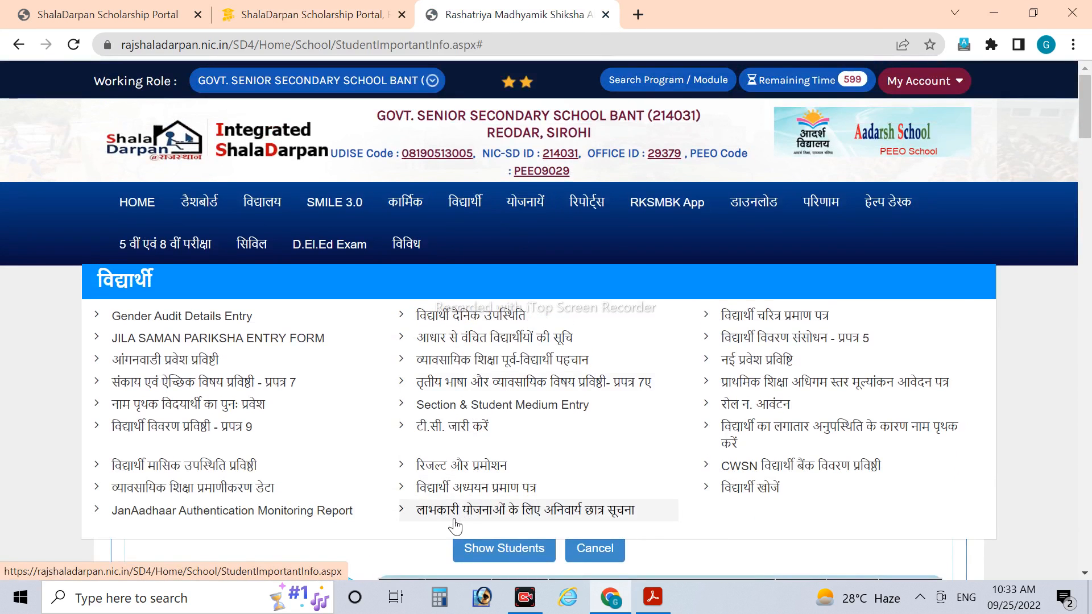
pyautogui.click(484, 517)
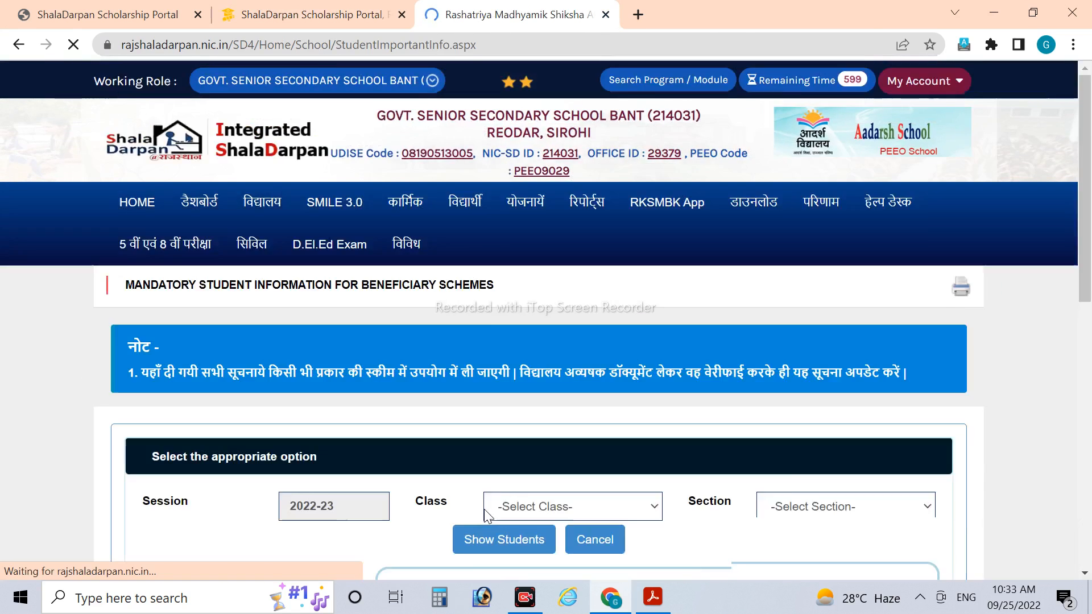
# - Show the students of class 7, section A in the mandatory student information form
pyautogui.scroll(-3, 484, 509)
pyautogui.click(610, 340)
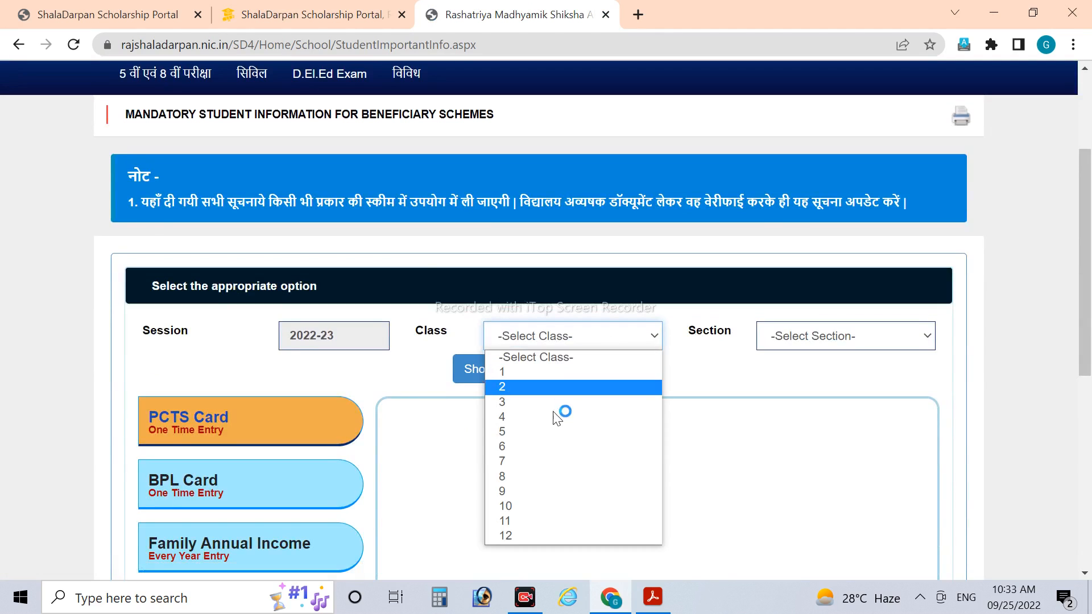
pyautogui.click(544, 462)
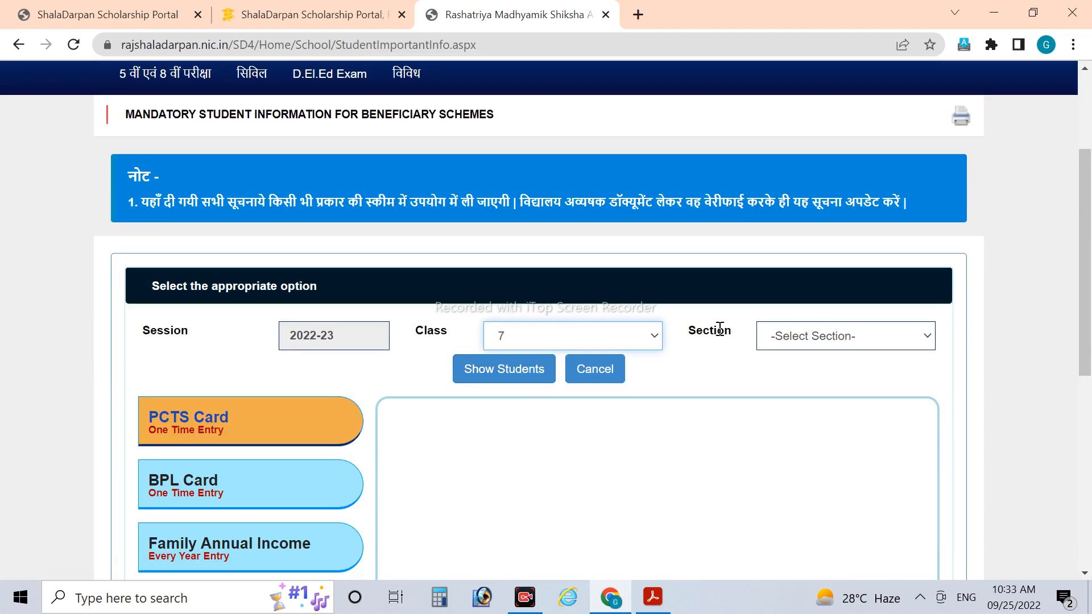
pyautogui.click(821, 342)
pyautogui.click(804, 373)
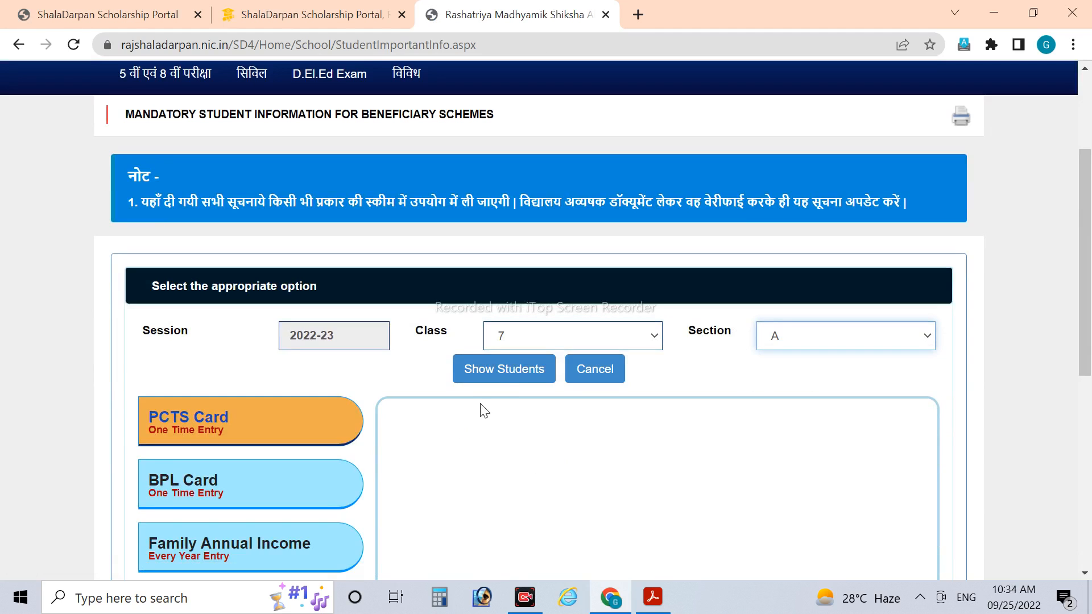
pyautogui.click(506, 374)
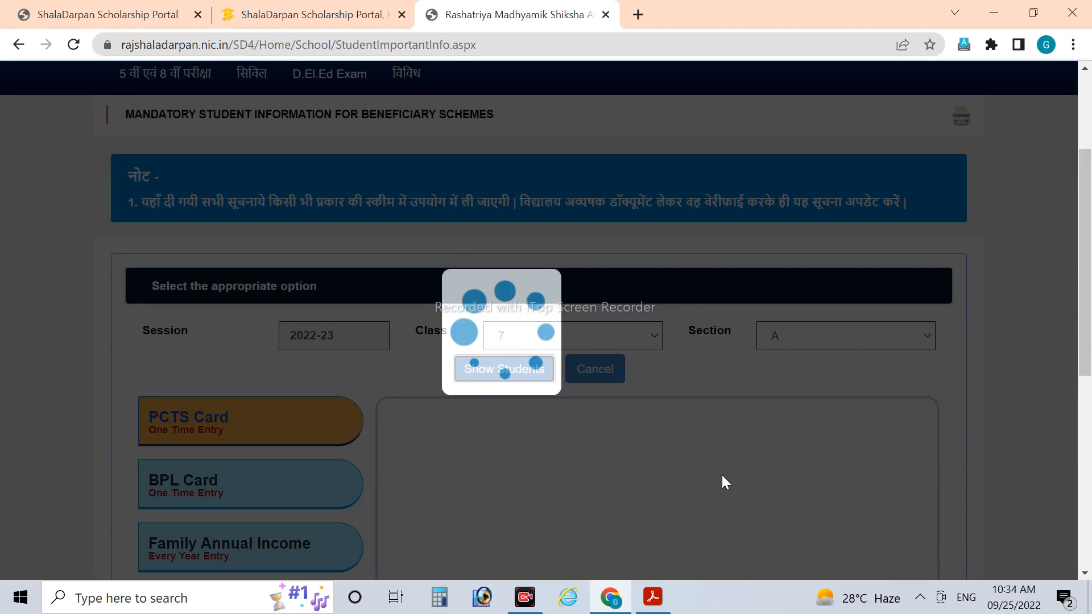
# - Save a family annual income of 80000 under Family Annual Income for the male class 7 student whose renewal form was reviewed
pyautogui.scroll(-3, 512, 455)
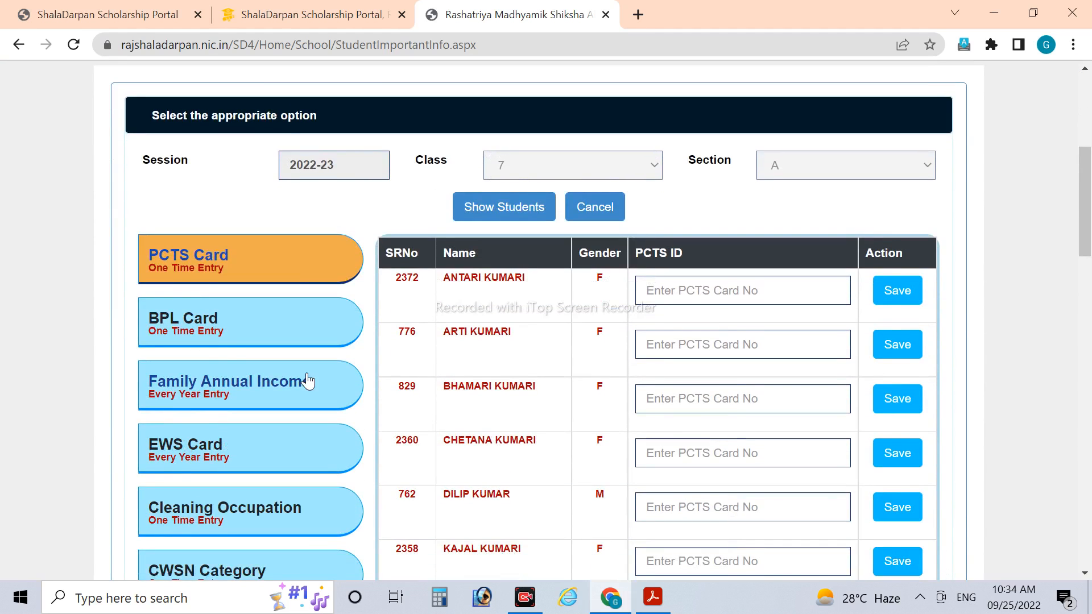
pyautogui.click(274, 380)
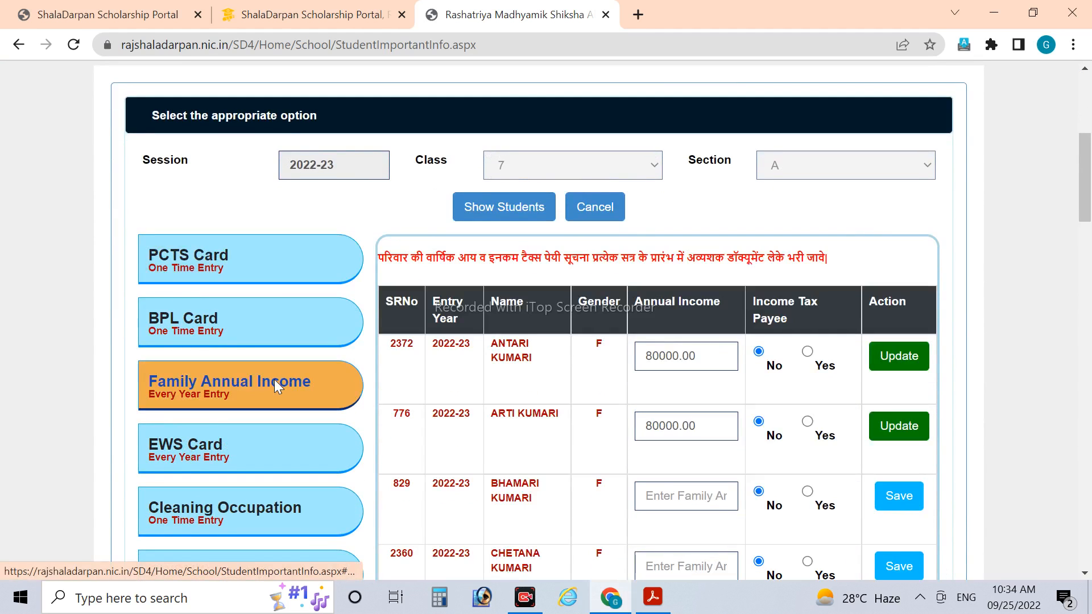
pyautogui.scroll(-3, 597, 395)
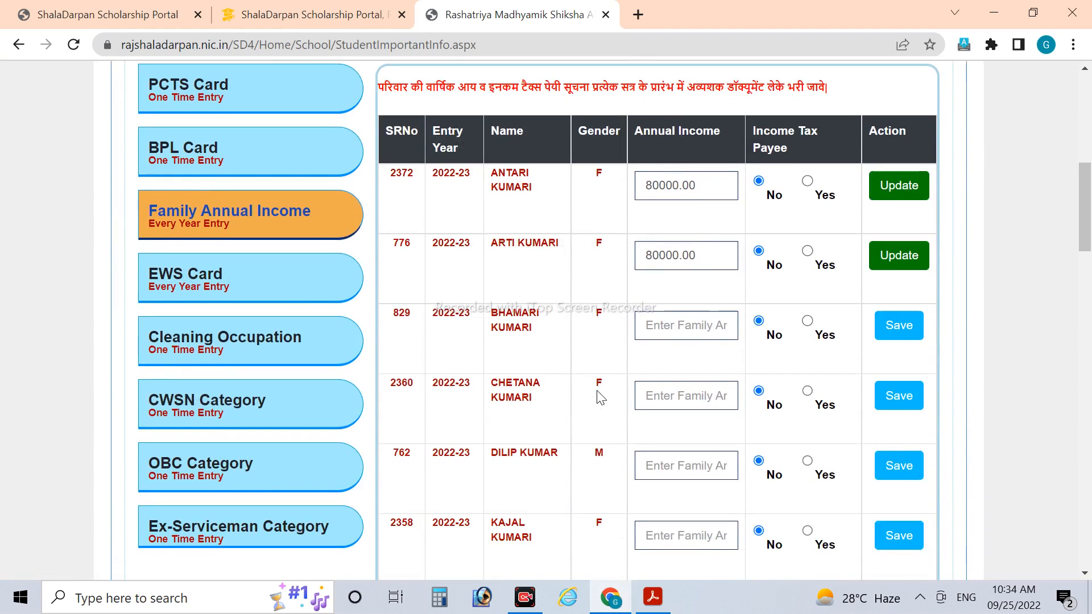
pyautogui.scroll(-7, 598, 396)
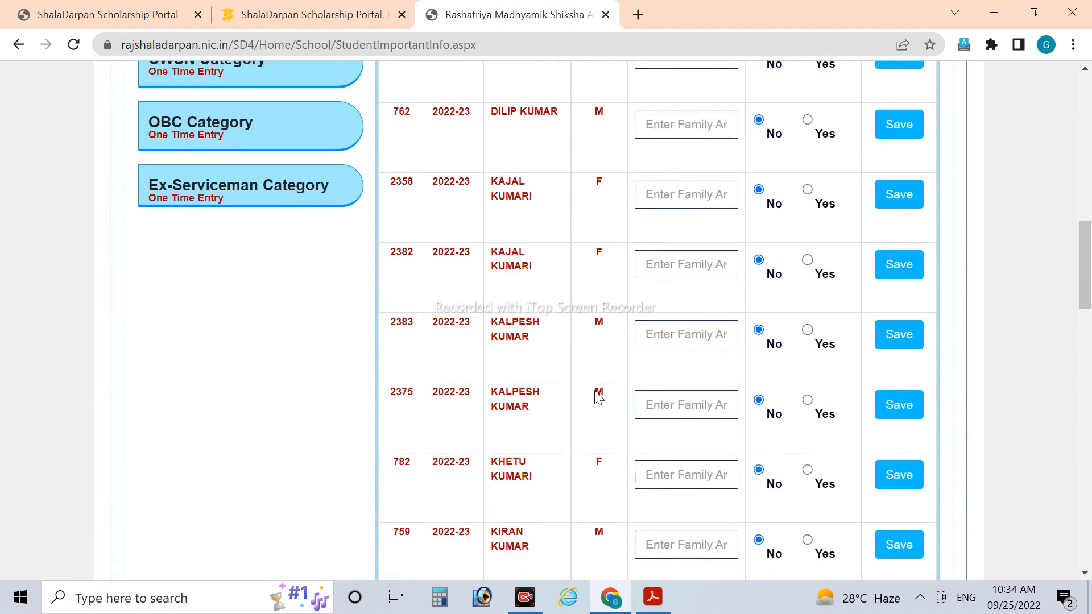
pyautogui.scroll(-5, 598, 396)
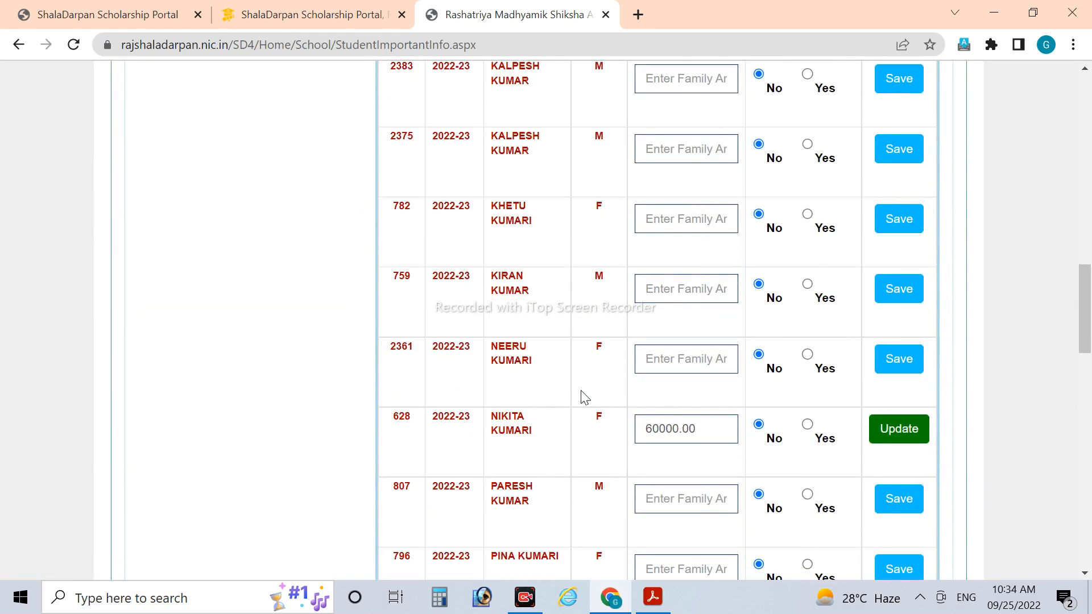
pyautogui.scroll(-2, 543, 472)
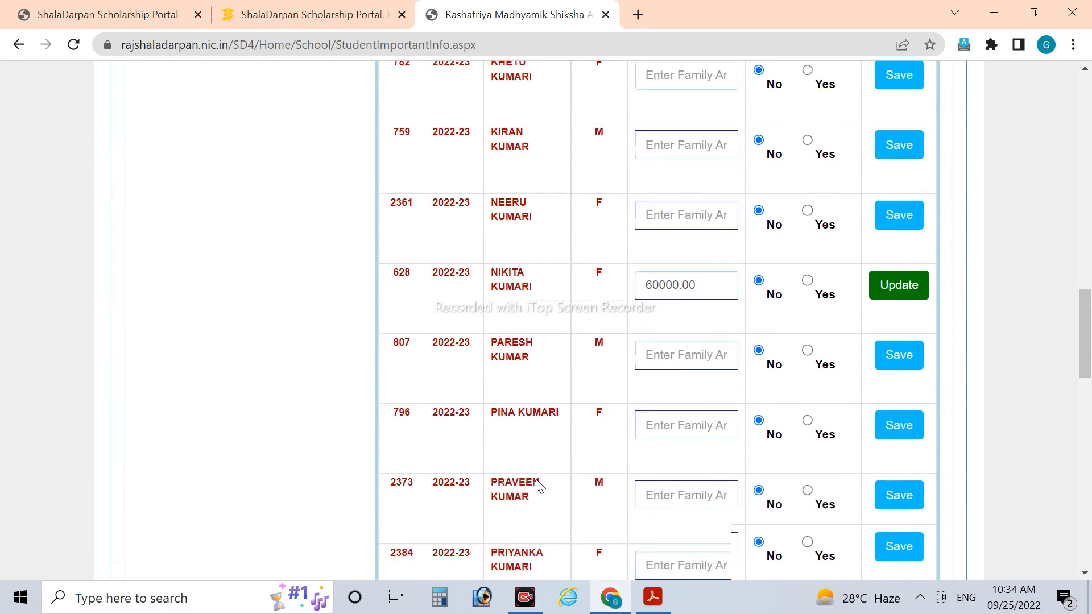
pyautogui.click(694, 464)
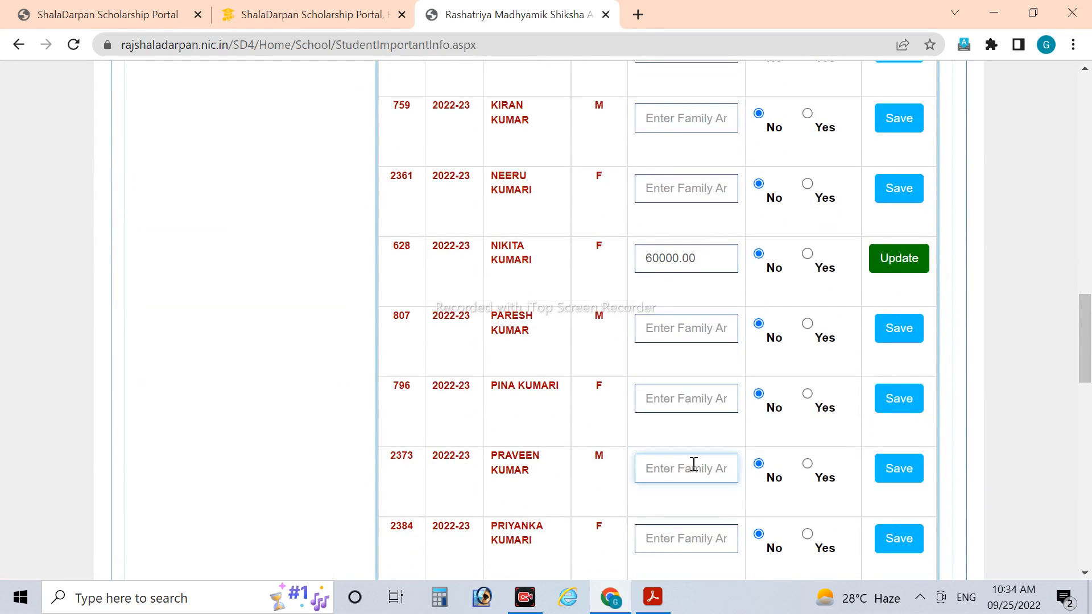
pyautogui.write('80000')
pyautogui.click(905, 472)
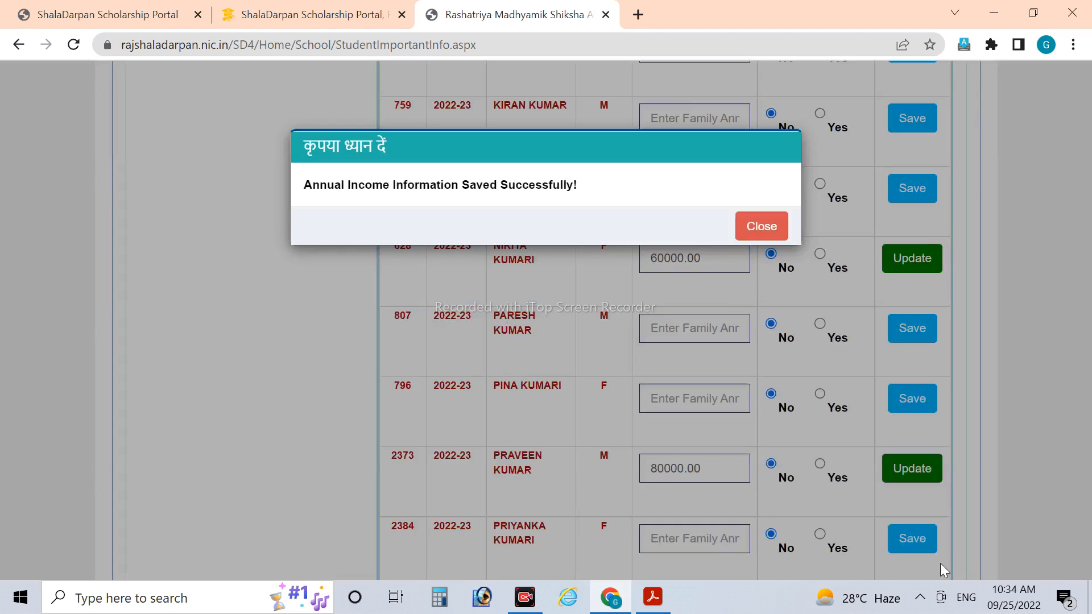
pyautogui.click(762, 226)
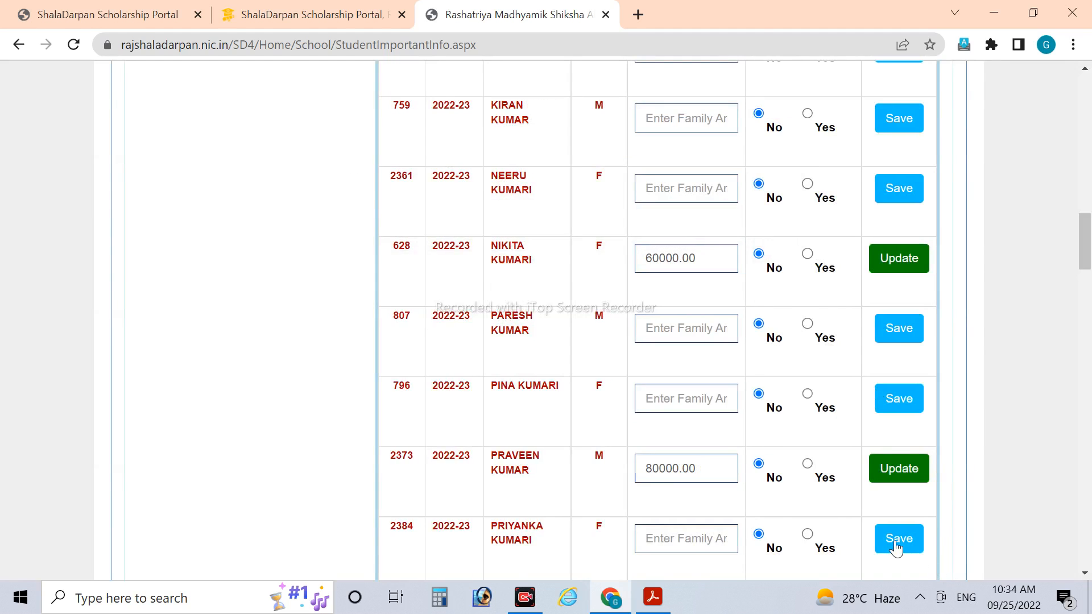
# - Switch back to the scholarship portal's renewal tab and close the student's open application form
pyautogui.scroll(1, 495, 468)
pyautogui.scroll(5, 492, 469)
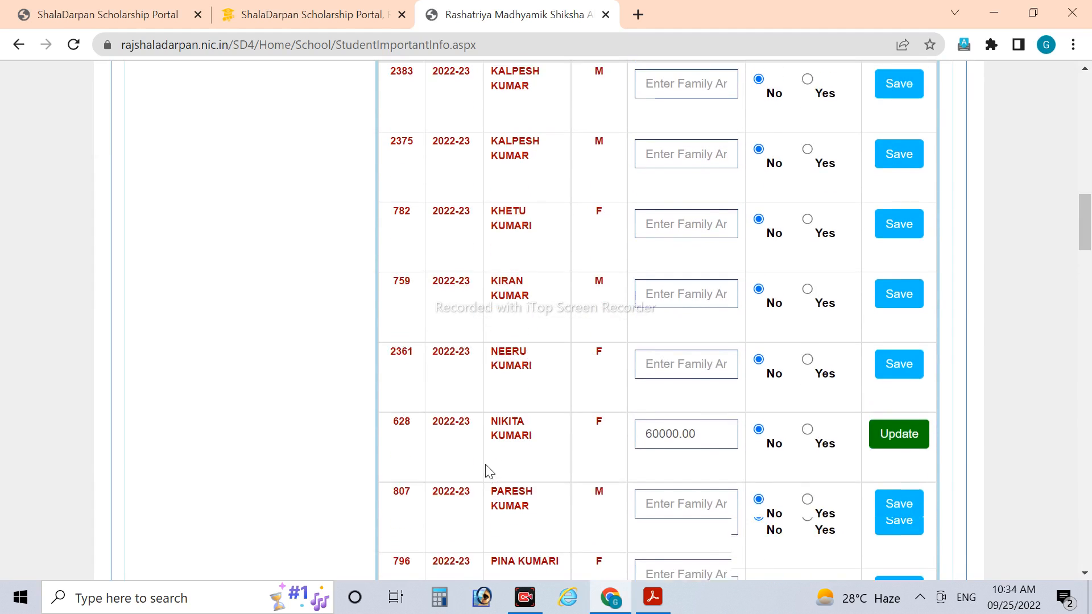
pyautogui.click(136, 17)
pyautogui.scroll(1, 500, 390)
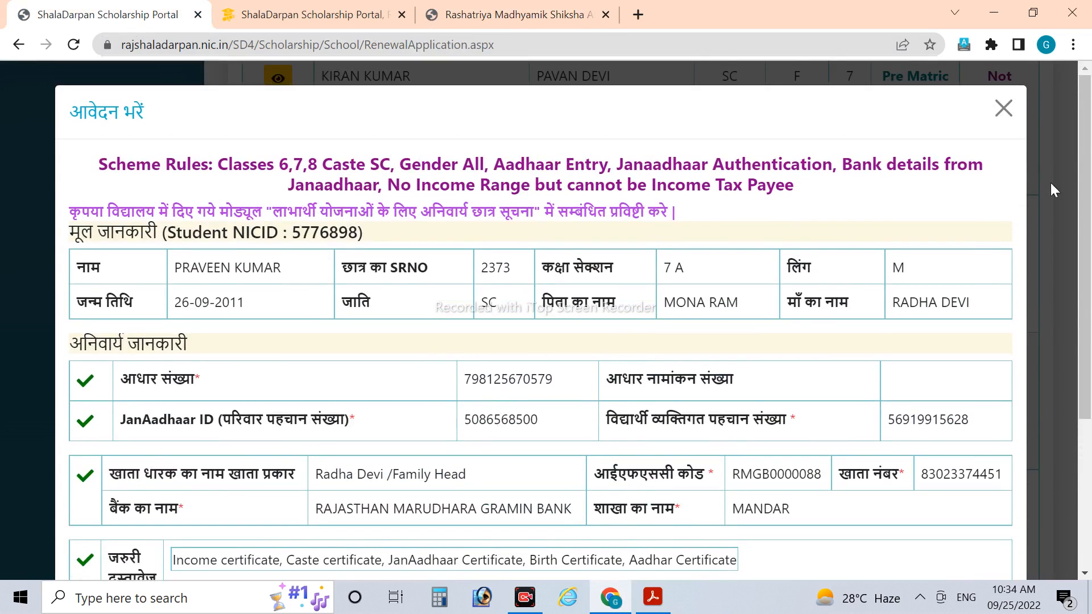
pyautogui.click(999, 107)
# - Reopen the same student's renewal form from the eligible class 7 list, check the mandatory information and submit the renewal application
pyautogui.scroll(5, 512, 413)
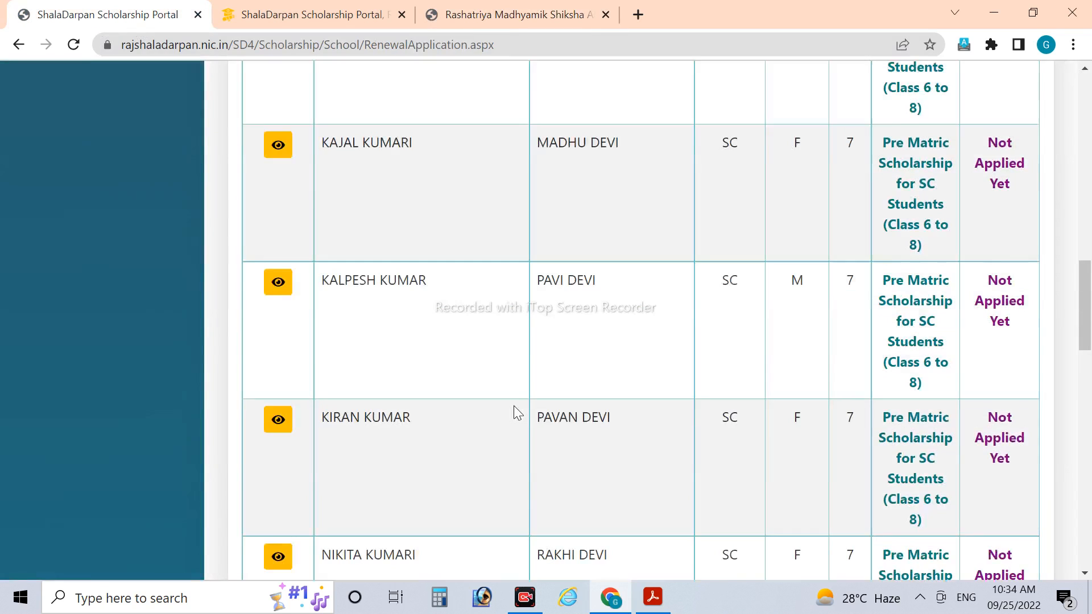
pyautogui.scroll(-5, 512, 414)
pyautogui.scroll(15, 438, 429)
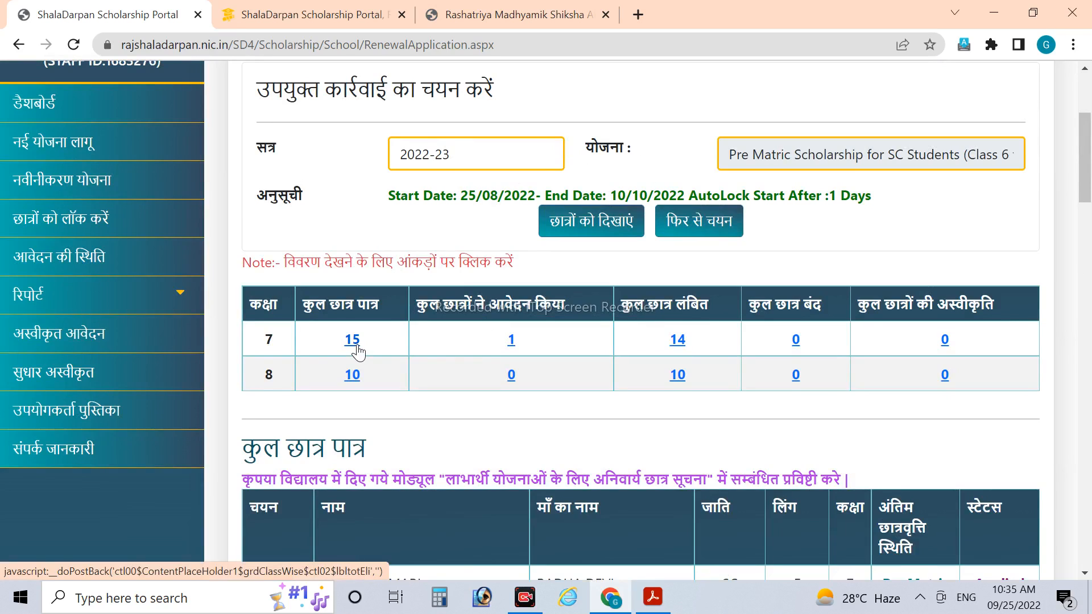
pyautogui.scroll(-12, 358, 350)
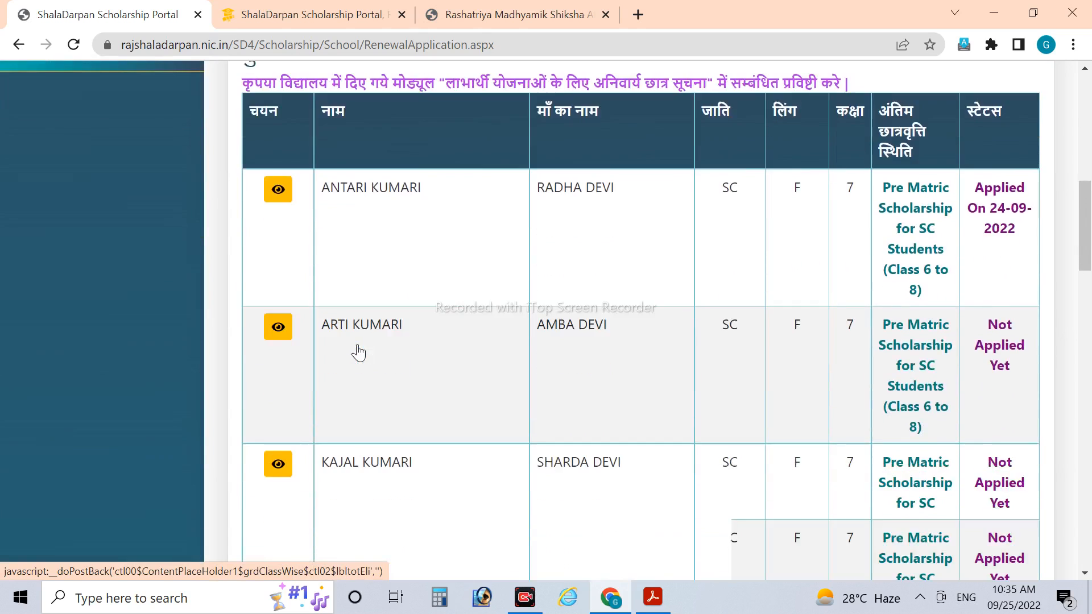
pyautogui.scroll(-3, 358, 350)
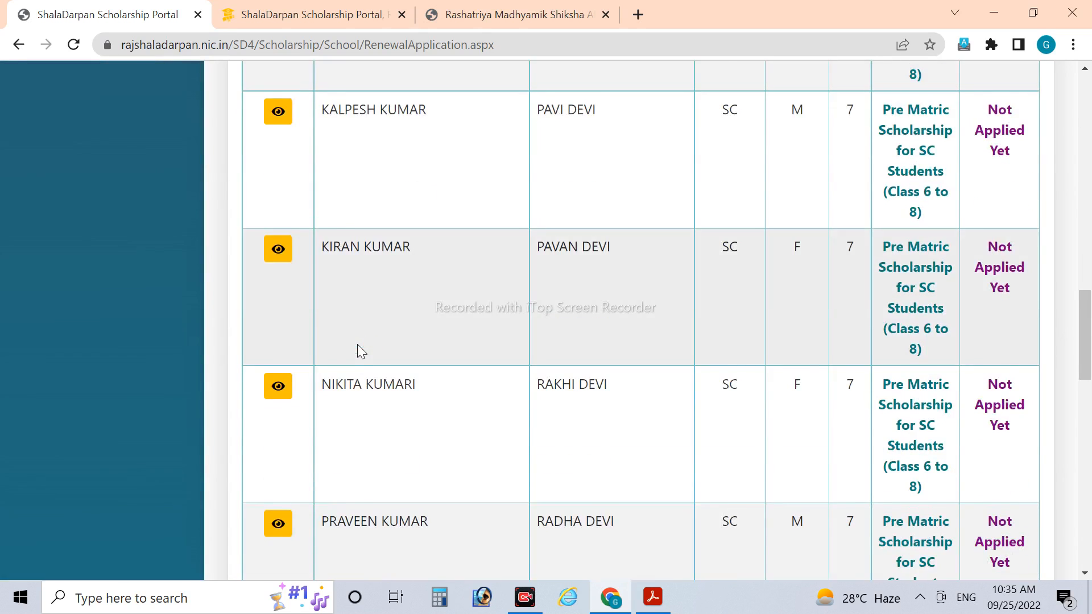
pyautogui.scroll(-3, 356, 351)
pyautogui.click(277, 356)
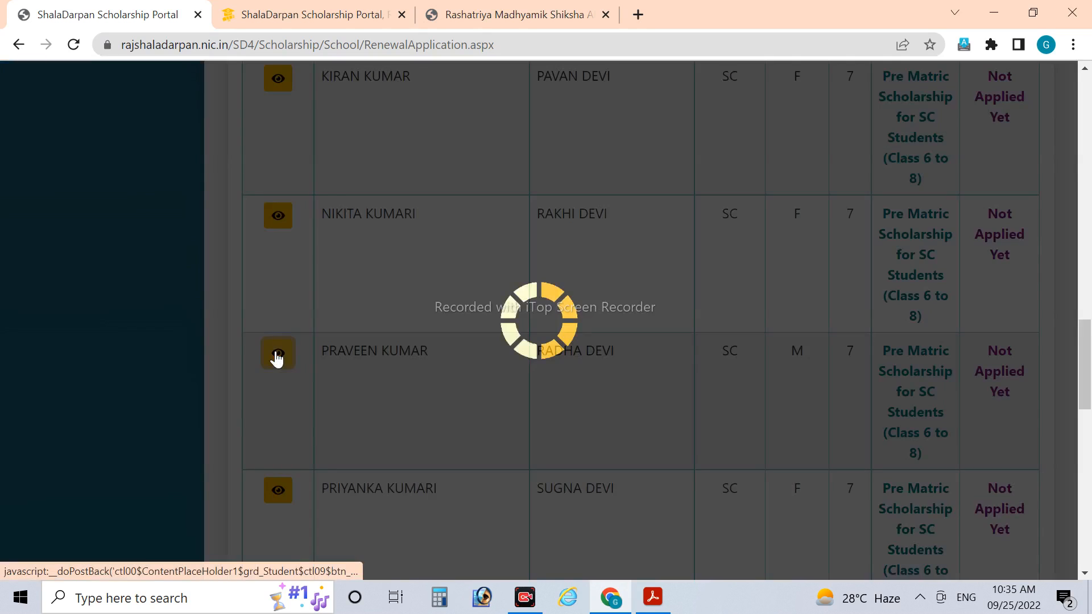
pyautogui.scroll(-2, 397, 359)
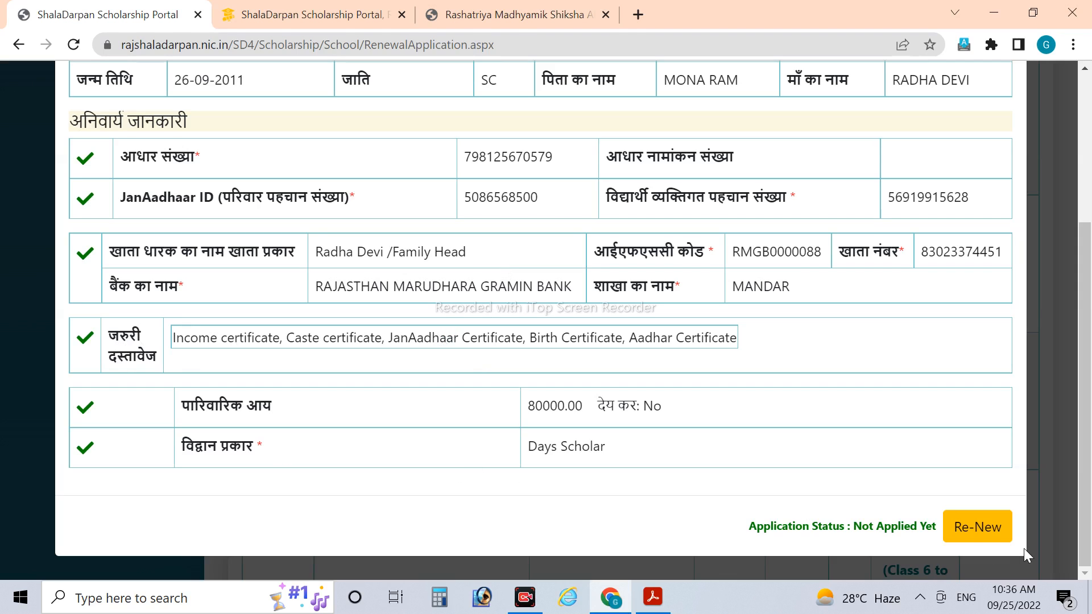
pyautogui.click(978, 529)
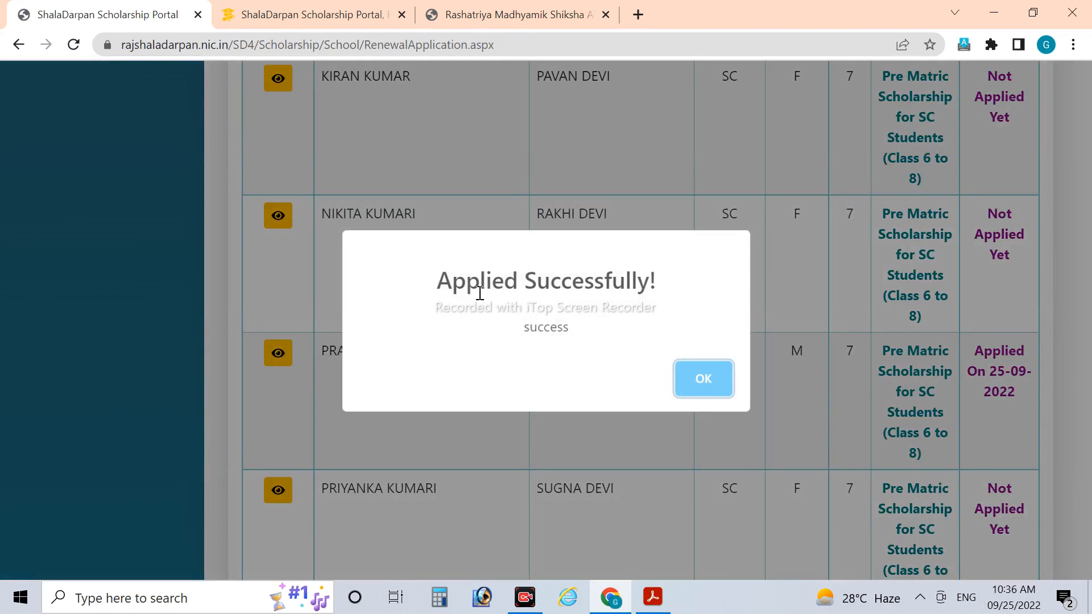
pyautogui.click(703, 380)
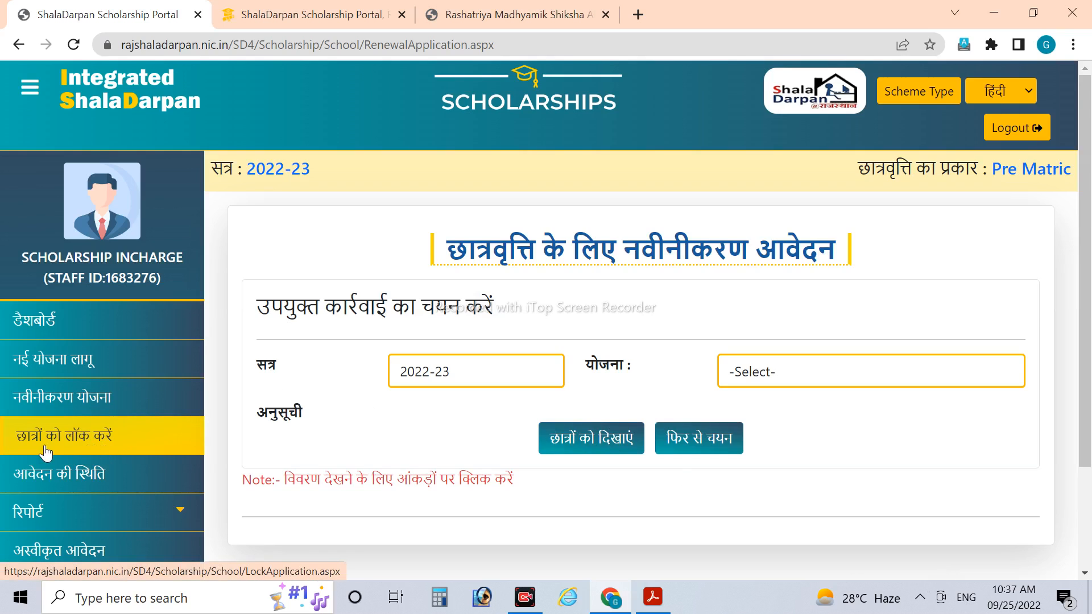
# - Open the application locking page and show the 2022-23 applicants for Pre Matric Scholarship for SC Students (Class 6 to 8)
pyautogui.click(107, 442)
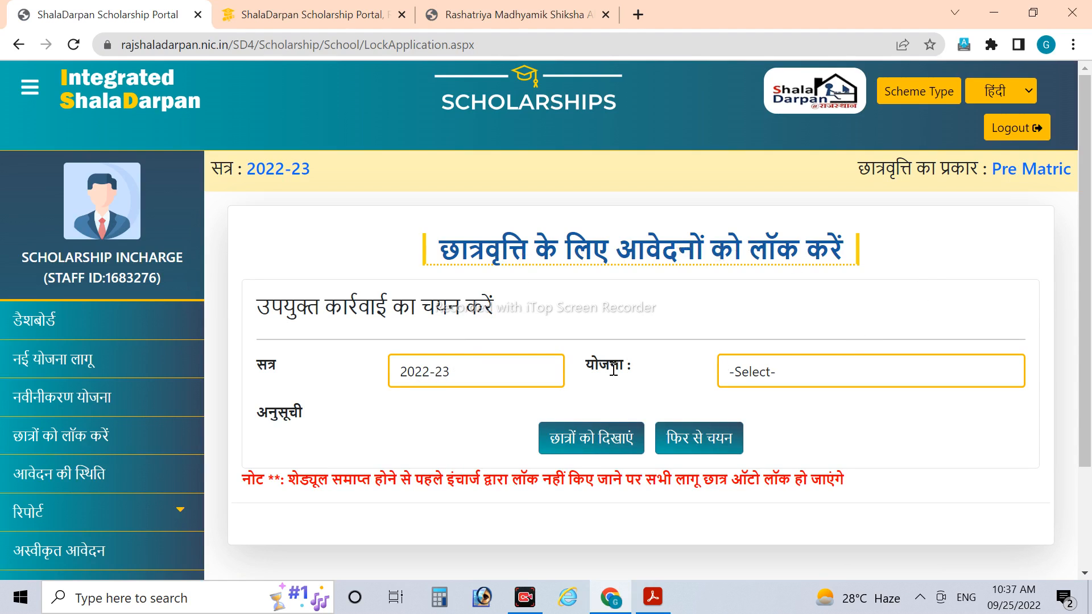
pyautogui.click(892, 375)
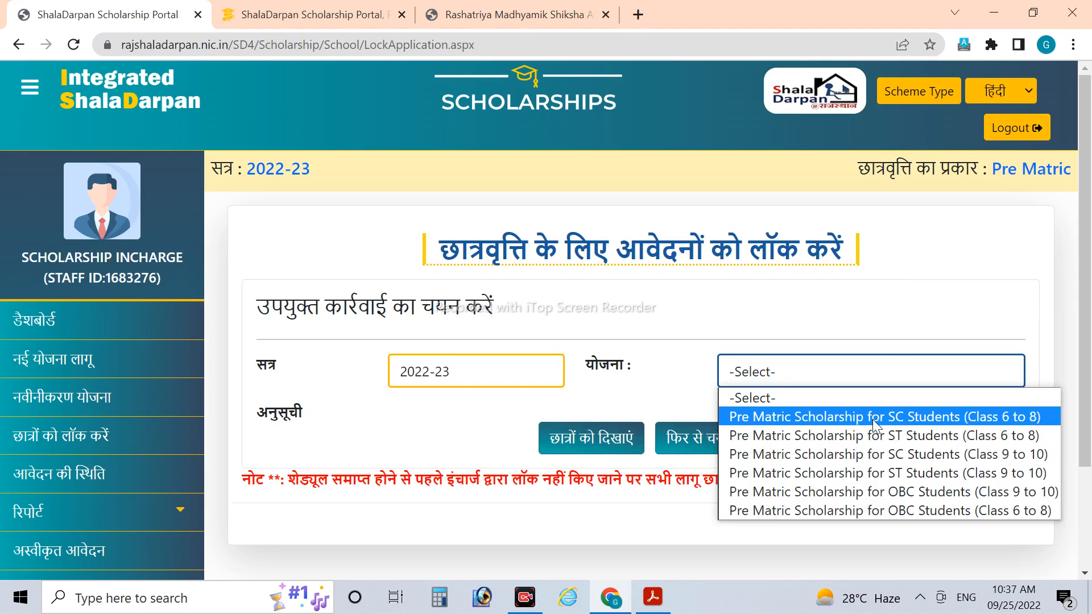
pyautogui.click(872, 419)
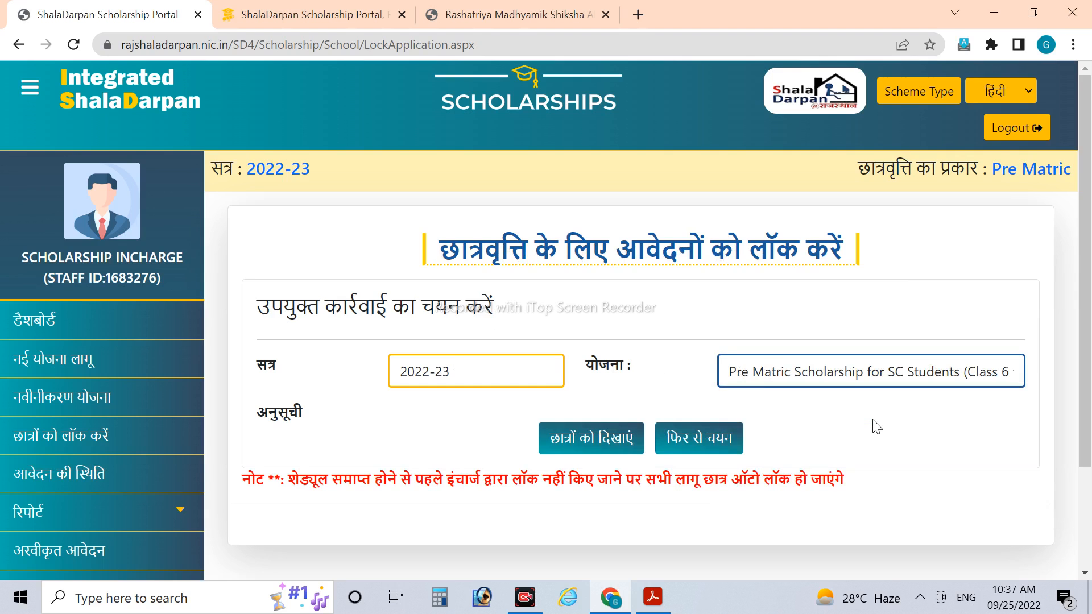
pyautogui.click(592, 438)
pyautogui.scroll(-3, 592, 442)
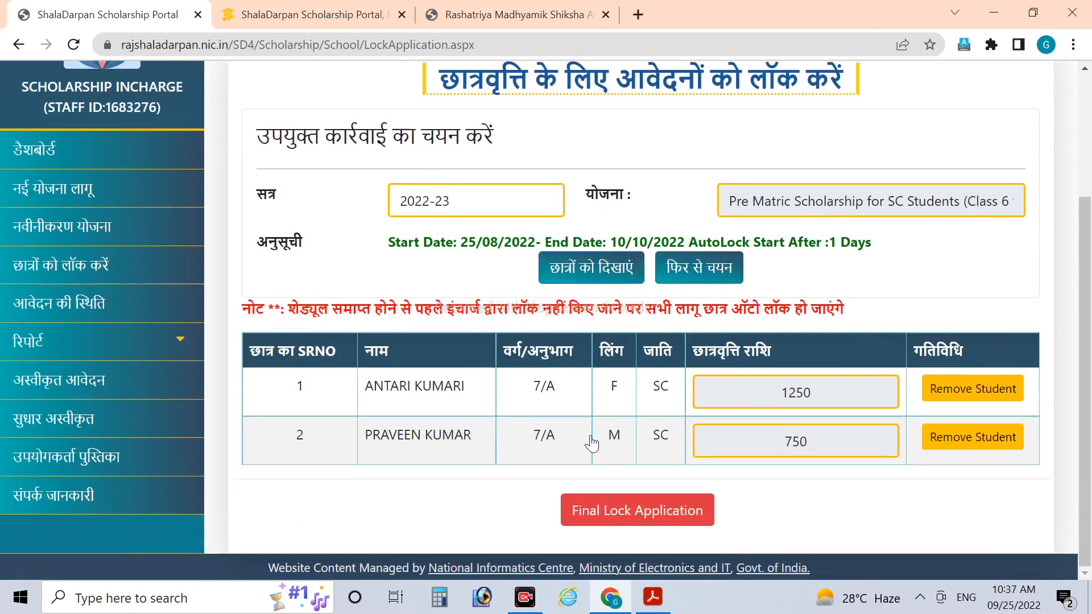